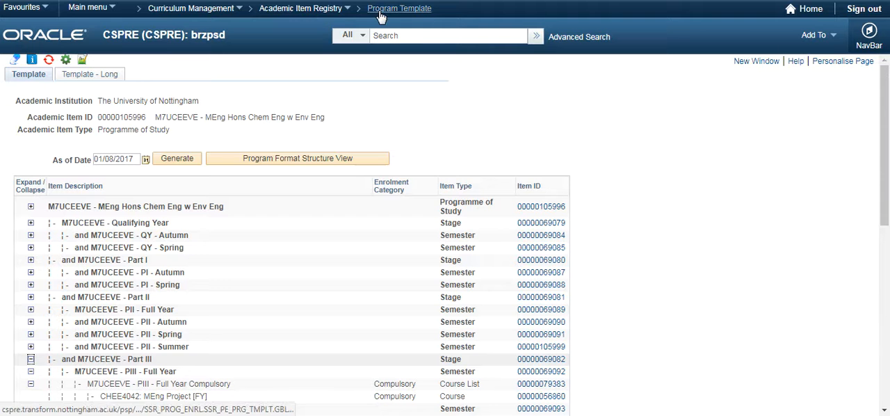
Open the M7UCEEVE - PIII - Full Year Compulsory course list from Part III and go to its 01/08/2017 effective-dated row.
{"action": "scroll", "coordinate": [185, 157], "scroll_direction": "down", "scroll_amount": 3}
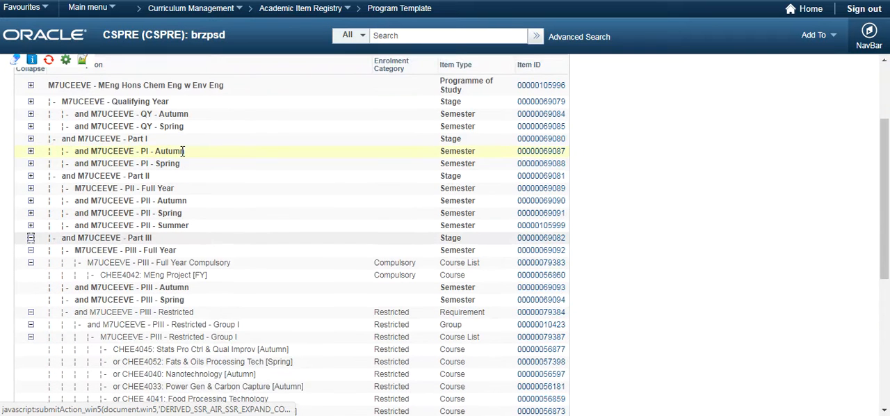
{"action": "scroll", "coordinate": [185, 154], "scroll_direction": "down", "scroll_amount": 1}
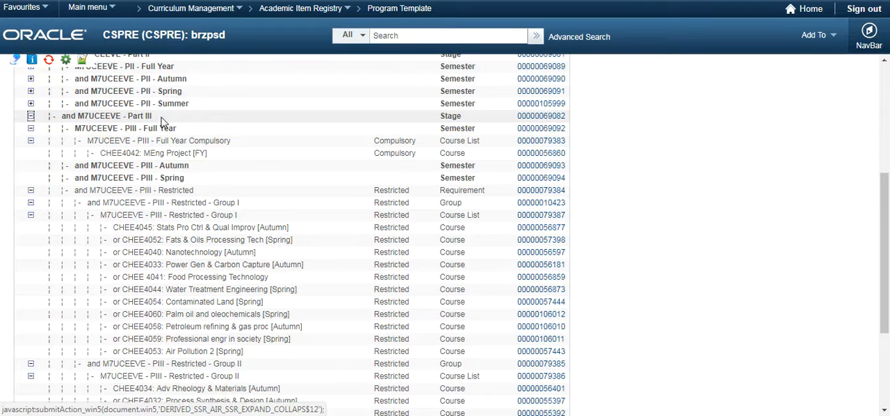
{"action": "left_click", "coordinate": [526, 141]}
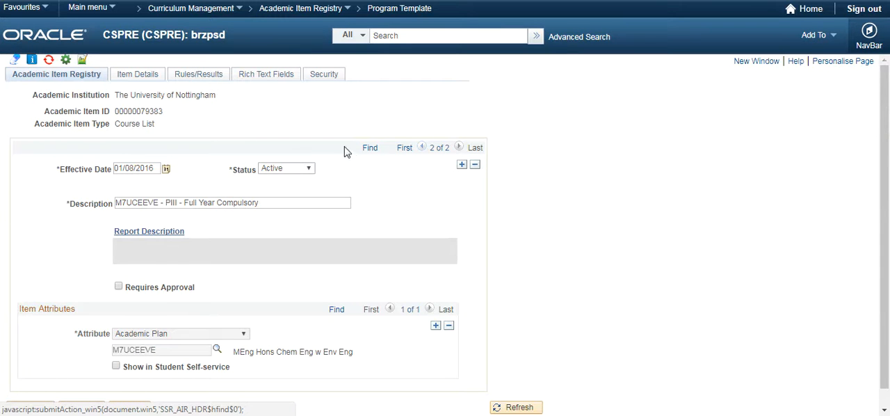
{"action": "left_click", "coordinate": [422, 149]}
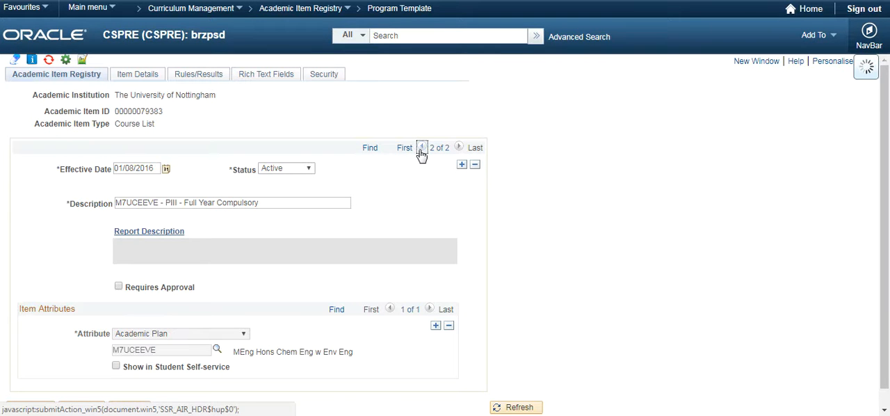
Delete the CHEE4042: MEng Project [FY] course from the academic item elements in the course list's item details.
{"action": "left_click", "coordinate": [141, 78]}
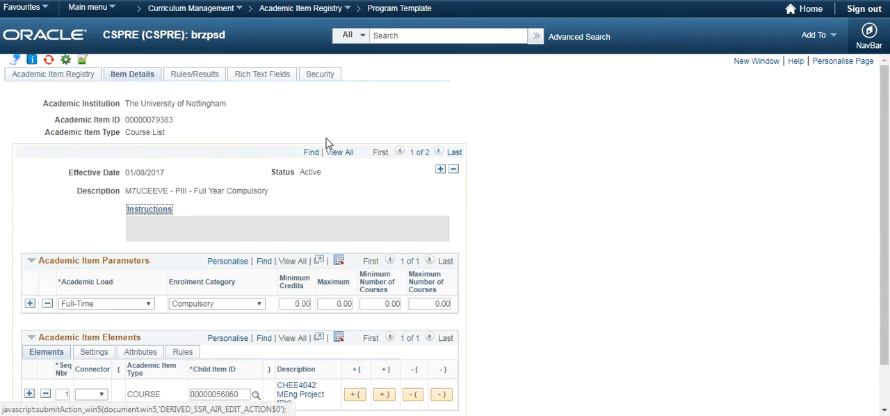
{"action": "scroll", "coordinate": [329, 143], "scroll_direction": "down", "scroll_amount": 1}
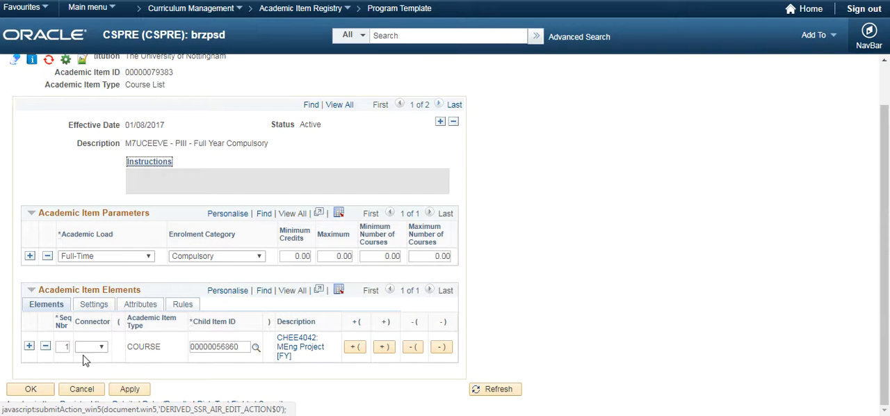
{"action": "left_click", "coordinate": [45, 346]}
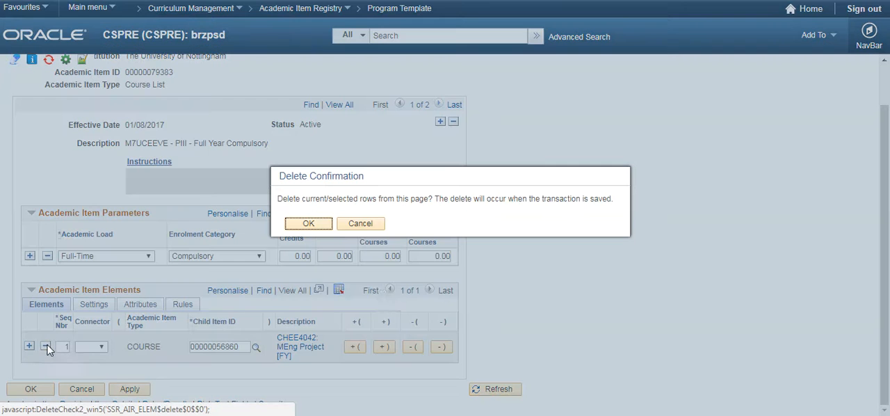
{"action": "left_click", "coordinate": [312, 229]}
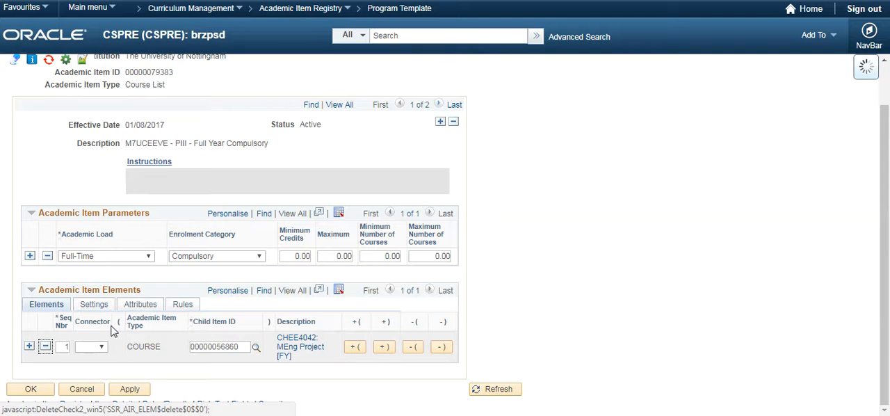
{"action": "left_click", "coordinate": [30, 353]}
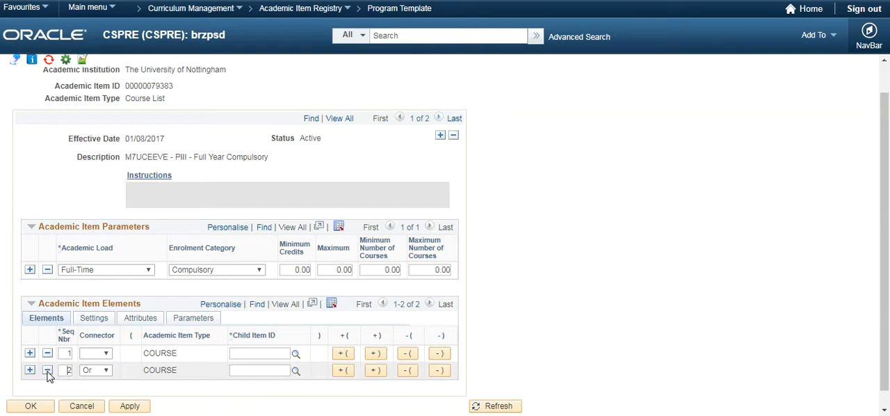
{"action": "left_click", "coordinate": [47, 370]}
{"action": "left_click", "coordinate": [315, 224]}
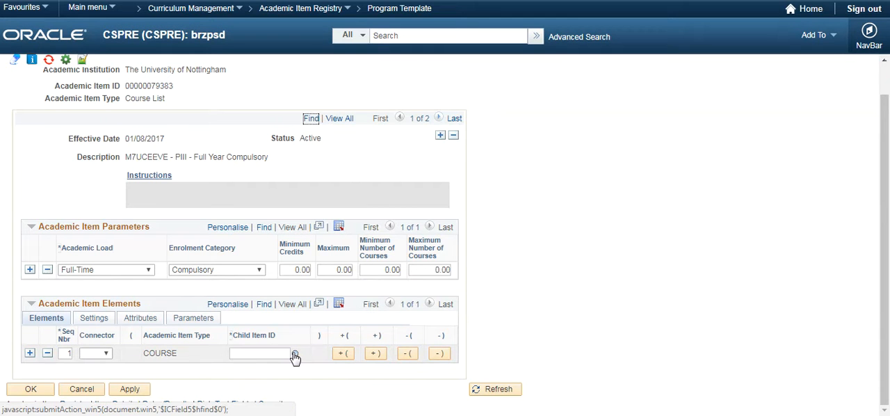
Look up the empty element's child item and assign ARCY1001: Anthroplgy of Human Ecology [Spring], using the entry with catalog number 1001.
{"action": "left_click", "coordinate": [295, 355]}
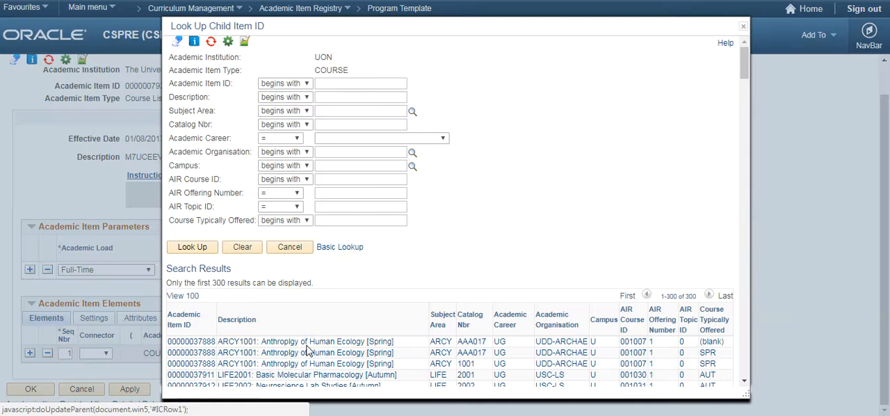
{"action": "scroll", "coordinate": [292, 299], "scroll_direction": "down", "scroll_amount": 3}
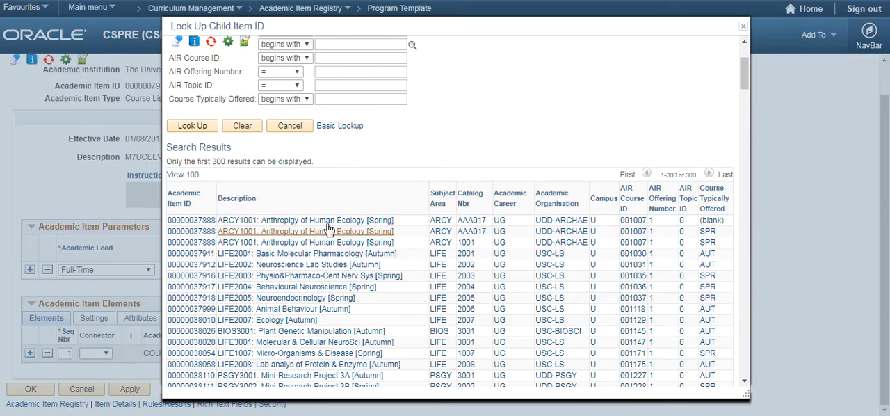
{"action": "scroll", "coordinate": [328, 224], "scroll_direction": "up", "scroll_amount": 3}
{"action": "scroll", "coordinate": [313, 228], "scroll_direction": "down", "scroll_amount": 3}
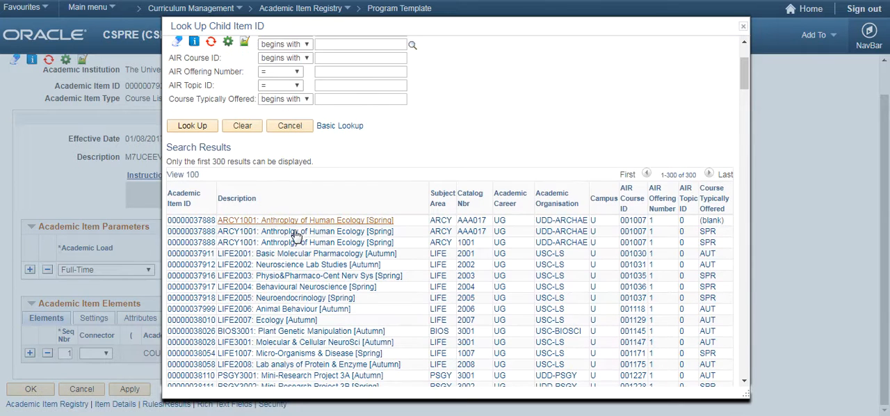
{"action": "left_click", "coordinate": [195, 233]}
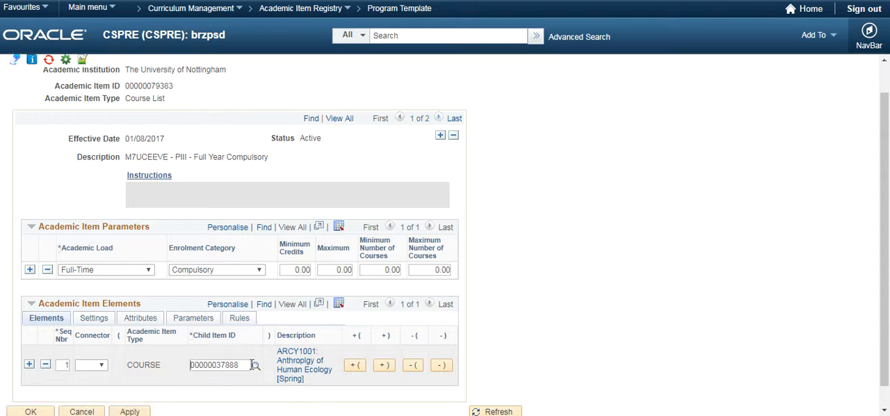
{"action": "left_click", "coordinate": [256, 366]}
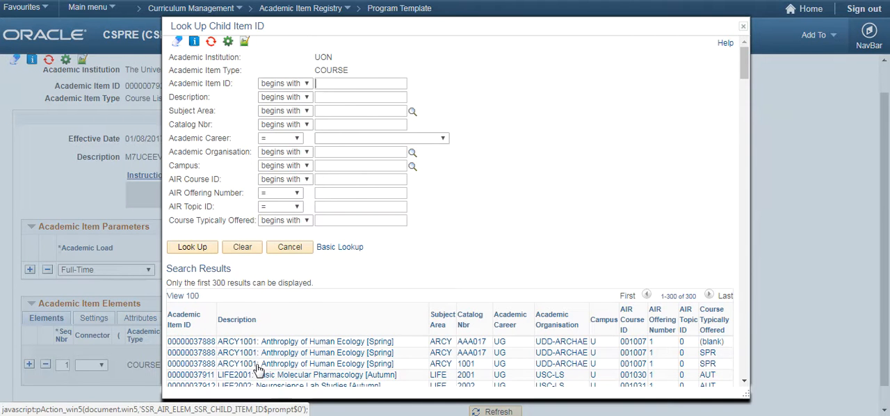
{"action": "scroll", "coordinate": [213, 334], "scroll_direction": "down", "scroll_amount": 3}
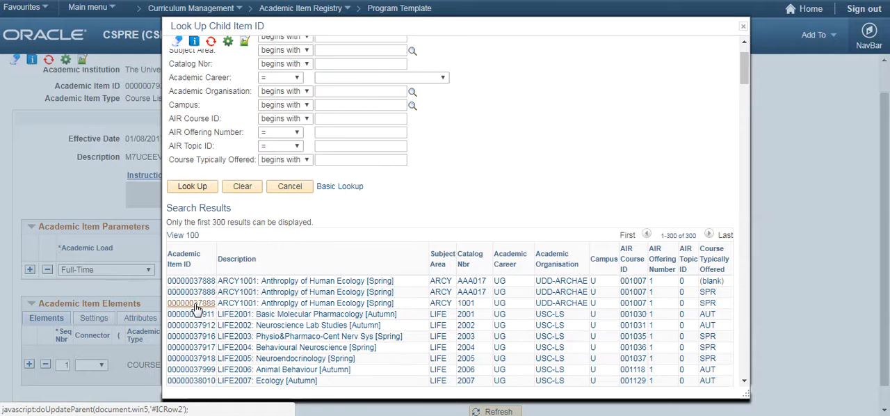
{"action": "left_click", "coordinate": [194, 304]}
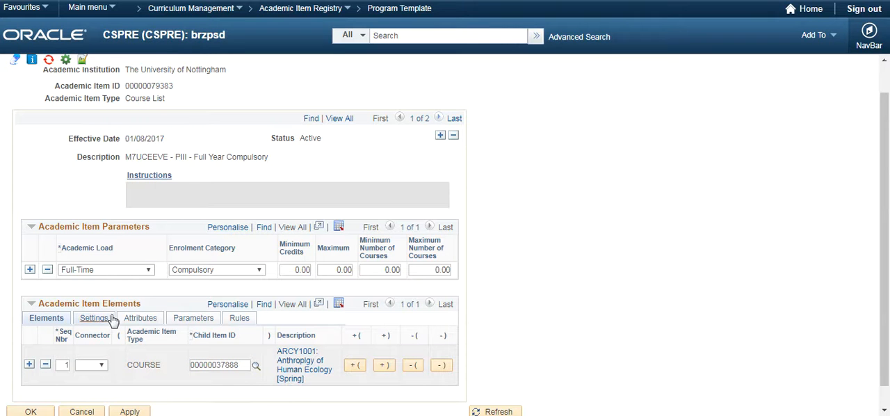
Set the ARCY1001 element's enrolment category to COMP (Compulsory) and save the course list.
{"action": "left_click", "coordinate": [96, 319]}
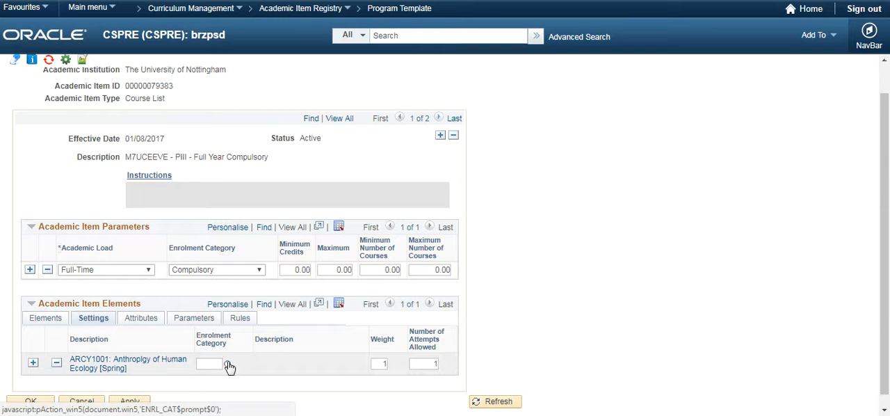
{"action": "left_click", "coordinate": [229, 367]}
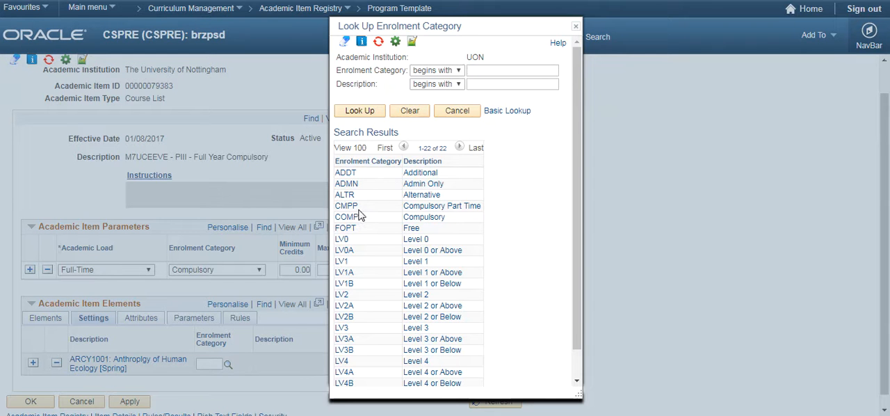
{"action": "left_click", "coordinate": [350, 217]}
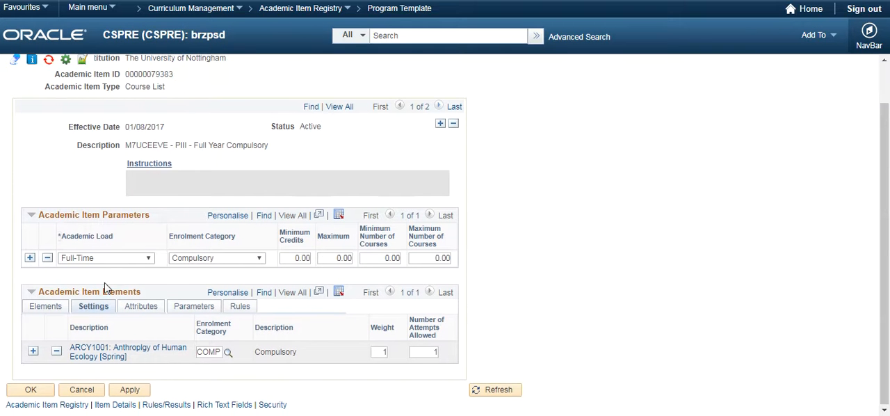
{"action": "left_click", "coordinate": [30, 389]}
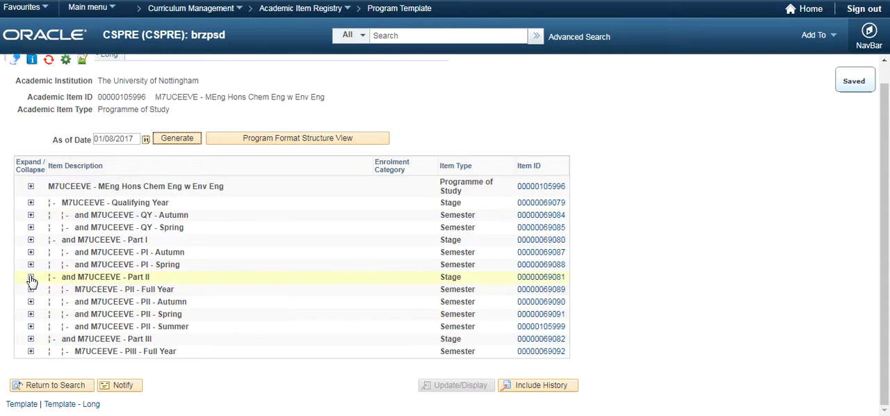
Expand the M7UCEEVE - Part III stage in the programme template and review its course lists.
{"action": "left_click", "coordinate": [31, 339]}
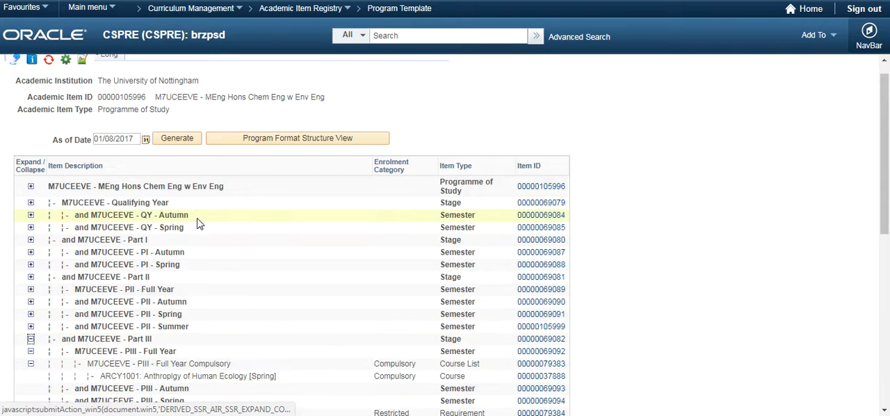
{"action": "scroll", "coordinate": [209, 222], "scroll_direction": "down", "scroll_amount": 3}
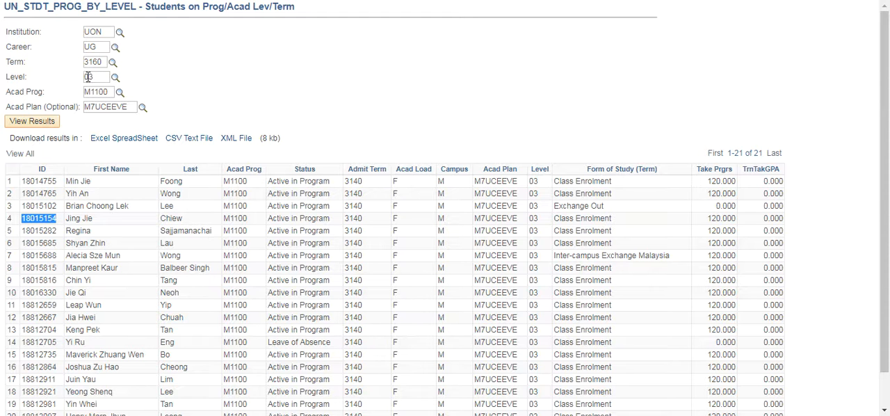
Copy the fifth listed student's ID from the query results and open that student's record in the Academic Progress Tracker.
{"action": "double_click", "coordinate": [40, 232]}
{"action": "key", "text": "ctrl+c"}
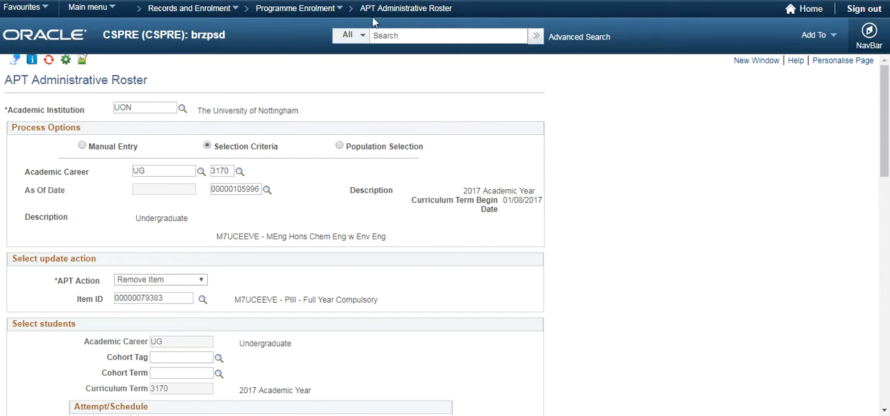
{"action": "left_click", "coordinate": [401, 12]}
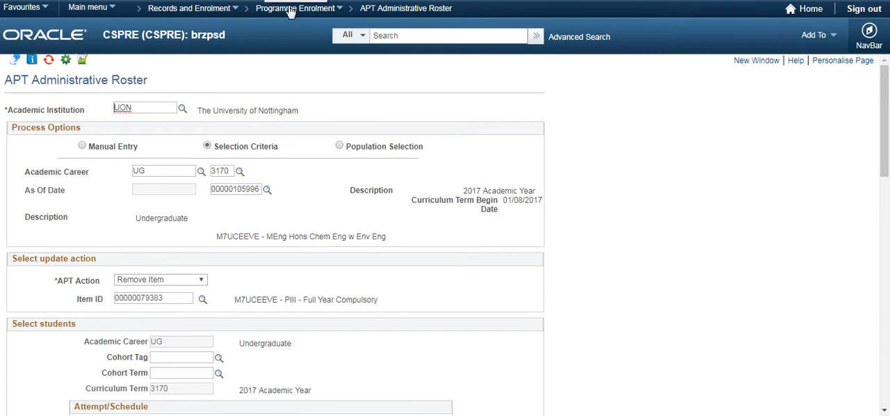
{"action": "left_click", "coordinate": [402, 12]}
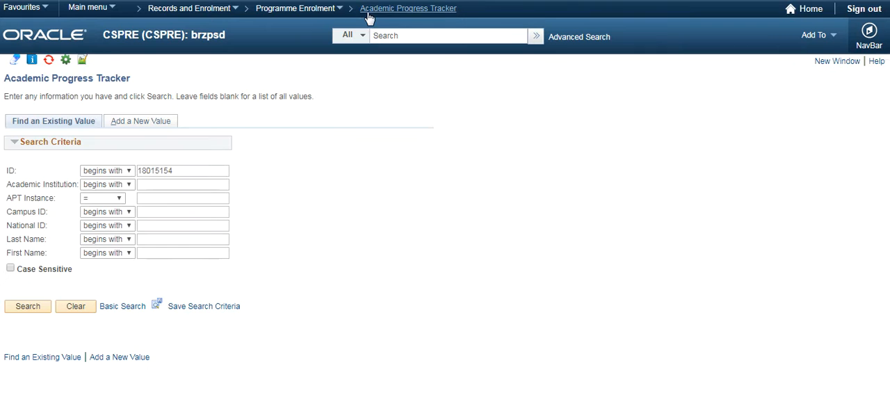
{"action": "double_click", "coordinate": [187, 167]}
{"action": "key", "text": "ctrl+v"}
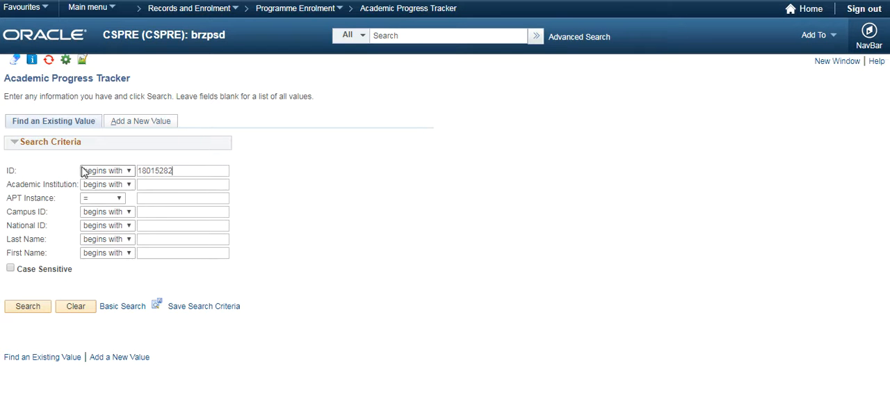
{"action": "left_click", "coordinate": [22, 309]}
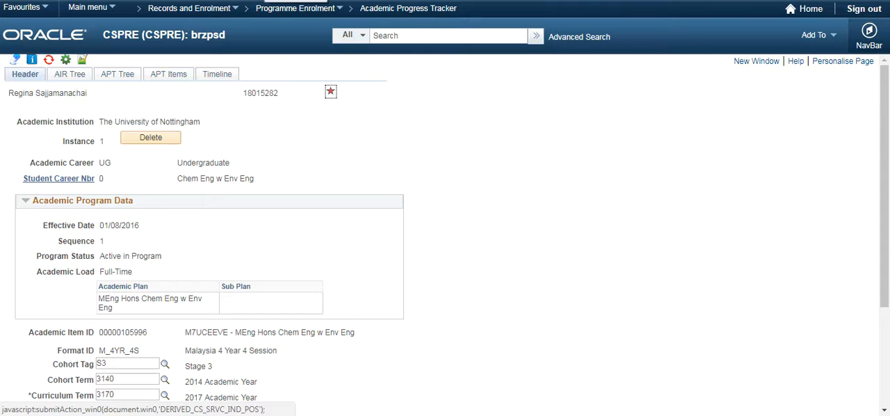
Examine the Part III Full Year Compulsory course list and its APT item sequences in the student's AIR Tree.
{"action": "left_click", "coordinate": [70, 74]}
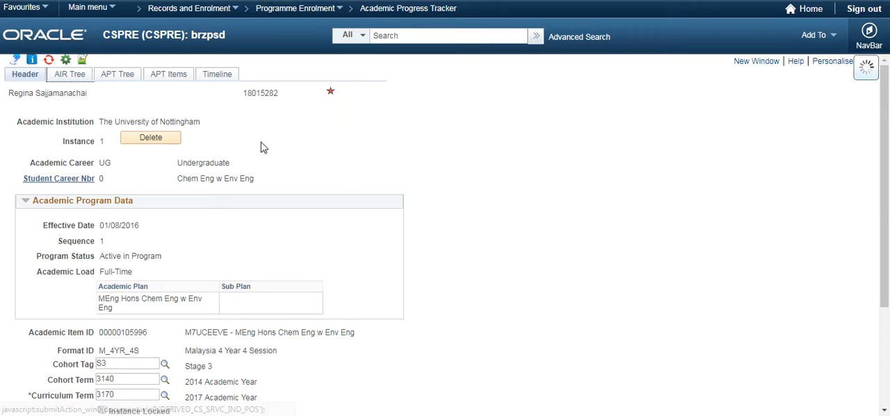
{"action": "scroll", "coordinate": [223, 199], "scroll_direction": "down", "scroll_amount": 2}
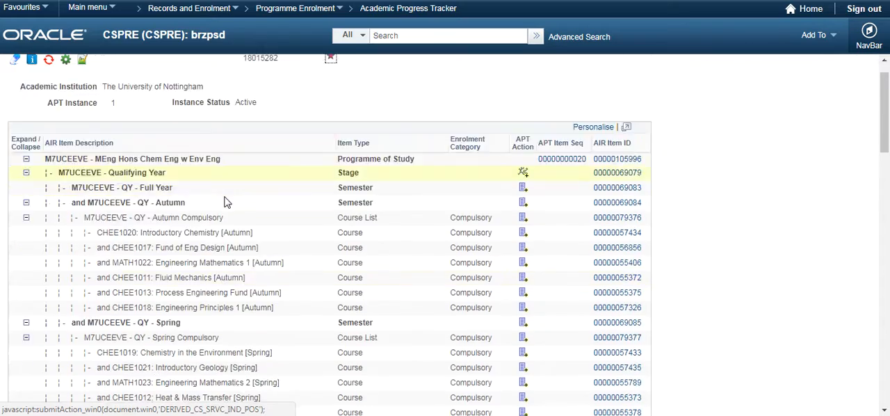
{"action": "scroll", "coordinate": [222, 192], "scroll_direction": "down", "scroll_amount": 10}
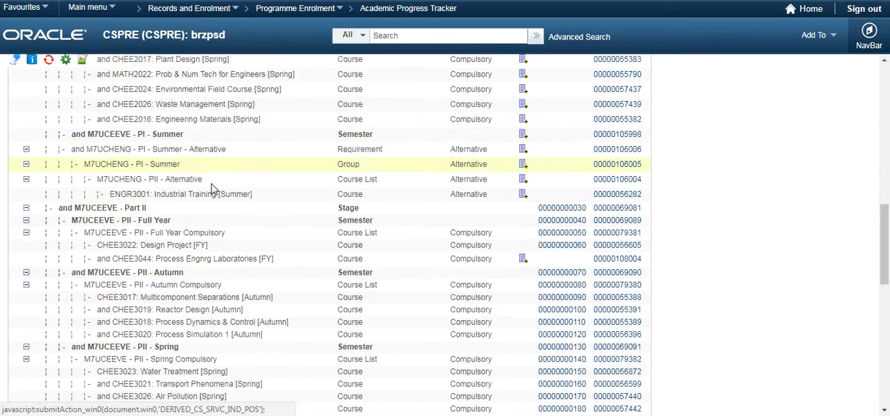
{"action": "scroll", "coordinate": [212, 182], "scroll_direction": "down", "scroll_amount": 5}
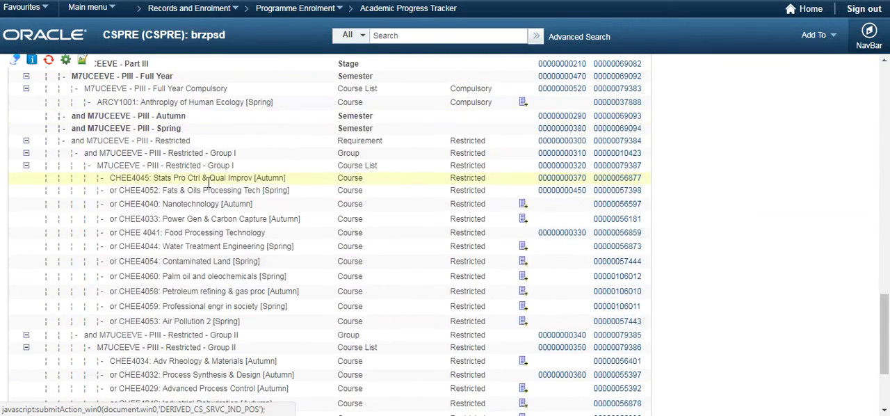
{"action": "scroll", "coordinate": [206, 186], "scroll_direction": "up", "scroll_amount": 1}
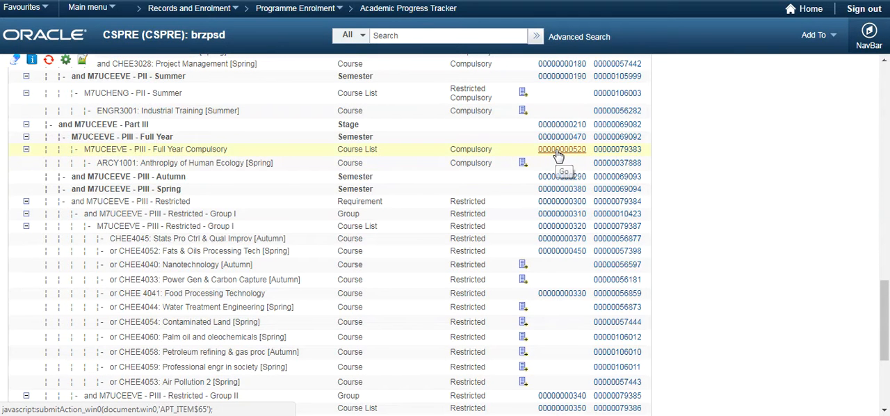
{"action": "scroll", "coordinate": [139, 143], "scroll_direction": "up", "scroll_amount": 15}
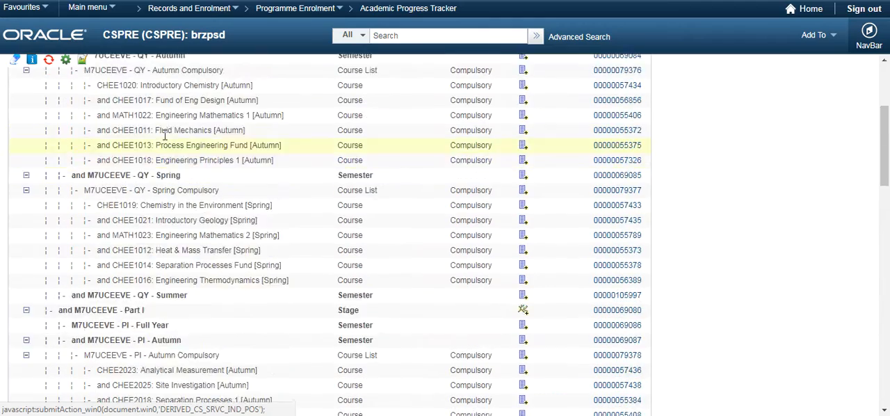
Examine the Part III Full Year Compulsory course list and its course item sequence in the student's APT Tree.
{"action": "left_click", "coordinate": [123, 76]}
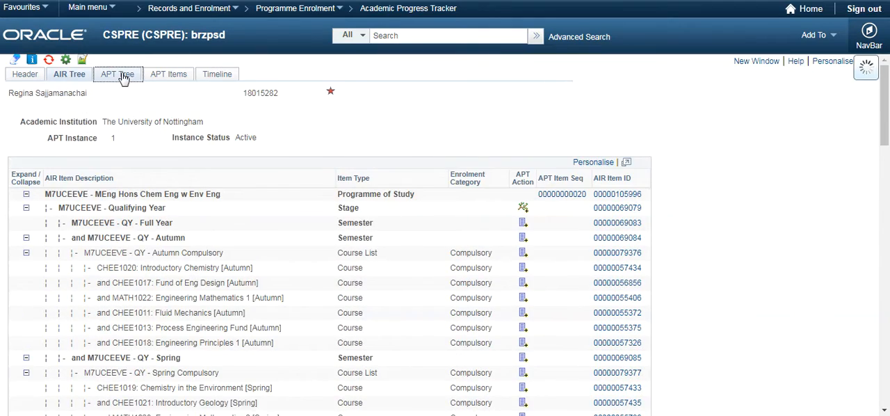
{"action": "scroll", "coordinate": [201, 158], "scroll_direction": "down", "scroll_amount": 10}
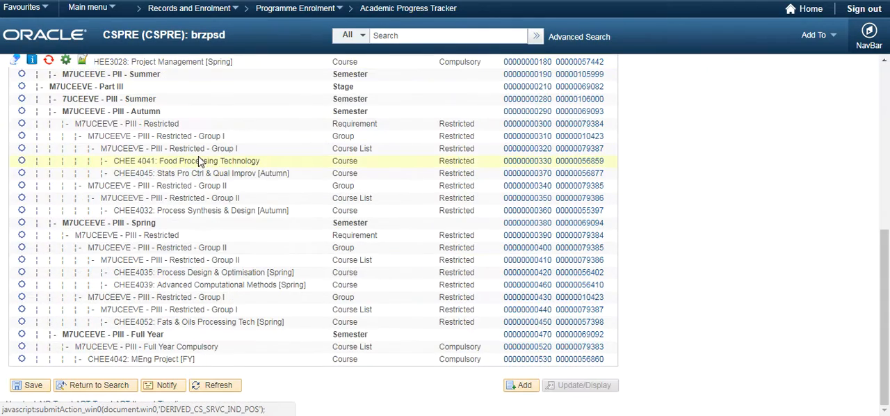
{"action": "scroll", "coordinate": [151, 186], "scroll_direction": "up", "scroll_amount": 2}
{"action": "scroll", "coordinate": [151, 186], "scroll_direction": "down", "scroll_amount": 2}
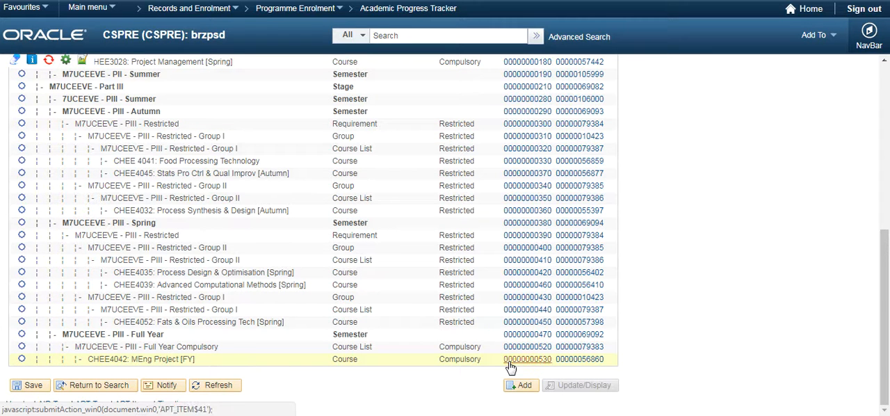
{"action": "left_click", "coordinate": [523, 385]}
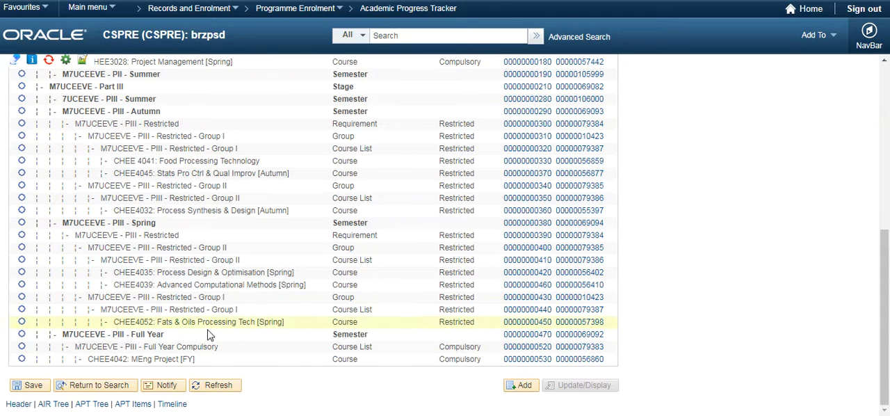
Return to the M7UCEEVE programme template and review its Part III Full Year Compulsory list for comparison.
{"action": "key", "text": "ctrl+Tab"}
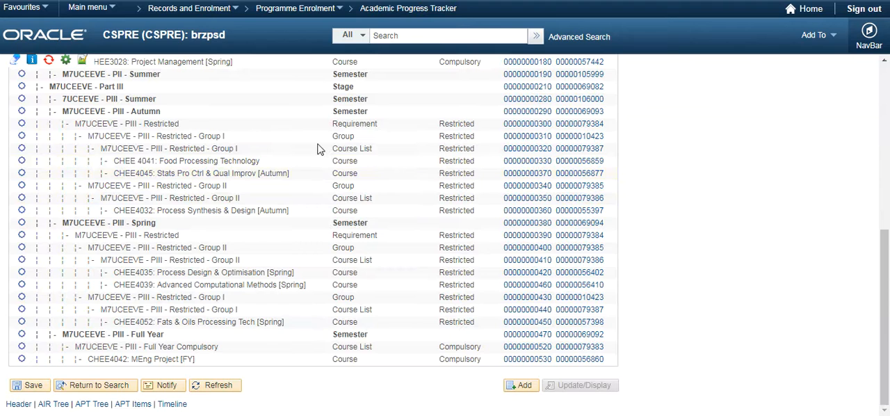
{"action": "scroll", "coordinate": [414, 189], "scroll_direction": "up", "scroll_amount": 10}
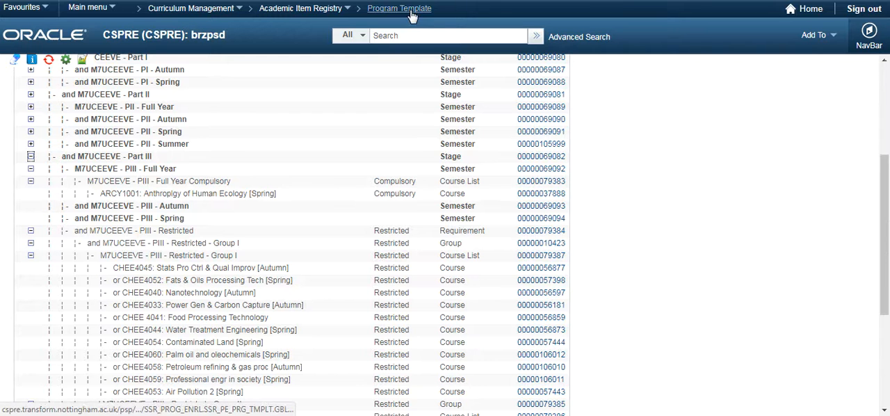
{"action": "scroll", "coordinate": [459, 125], "scroll_direction": "up", "scroll_amount": 3}
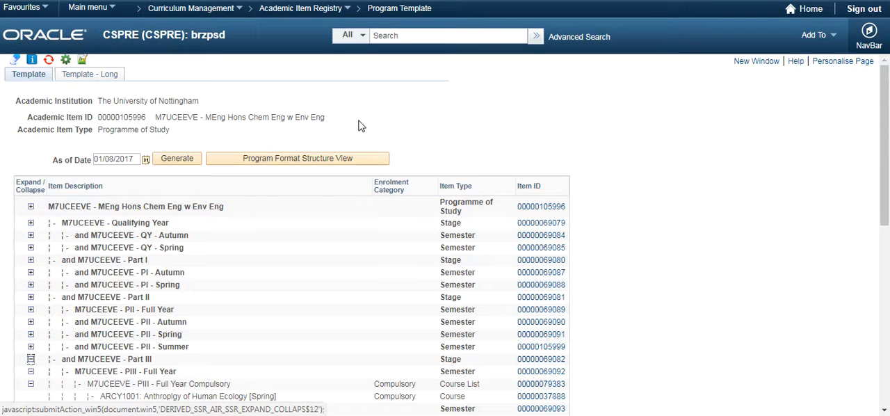
{"action": "left_click", "coordinate": [149, 0]}
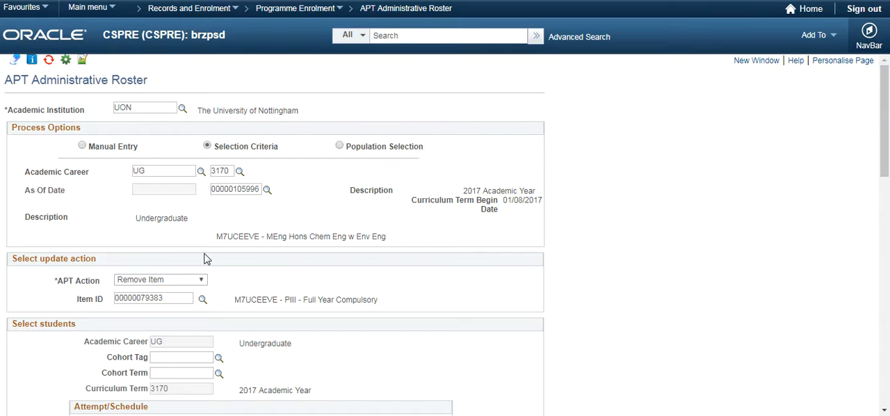
{"action": "scroll", "coordinate": [149, 199], "scroll_direction": "down", "scroll_amount": 3}
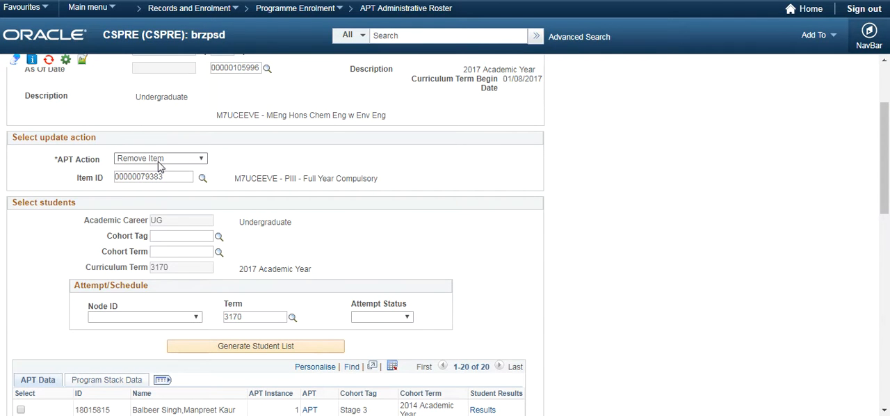
{"action": "left_click", "coordinate": [159, 165]}
{"action": "left_click", "coordinate": [148, 166]}
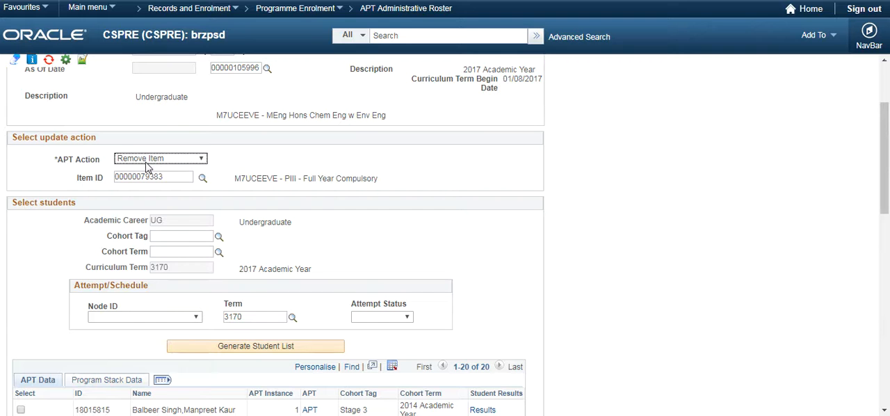
{"action": "left_click", "coordinate": [203, 179]}
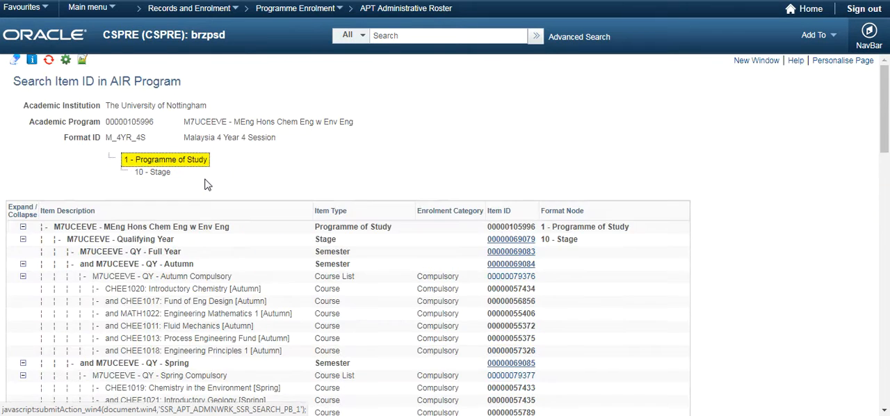
{"action": "scroll", "coordinate": [206, 185], "scroll_direction": "down", "scroll_amount": 15}
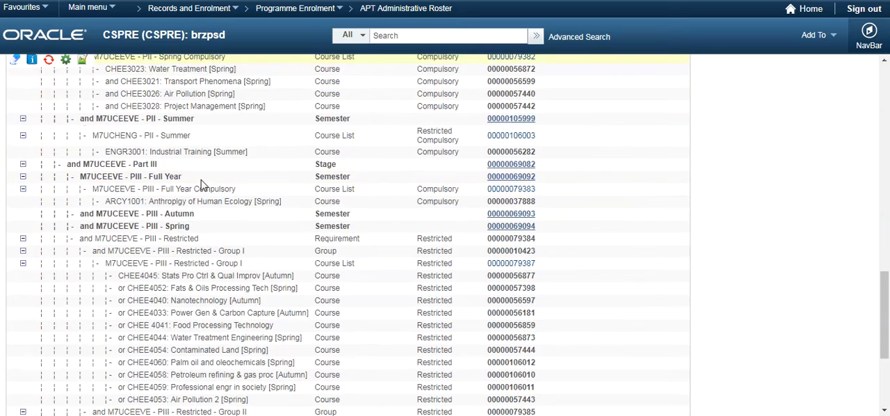
{"action": "scroll", "coordinate": [202, 183], "scroll_direction": "down", "scroll_amount": 2}
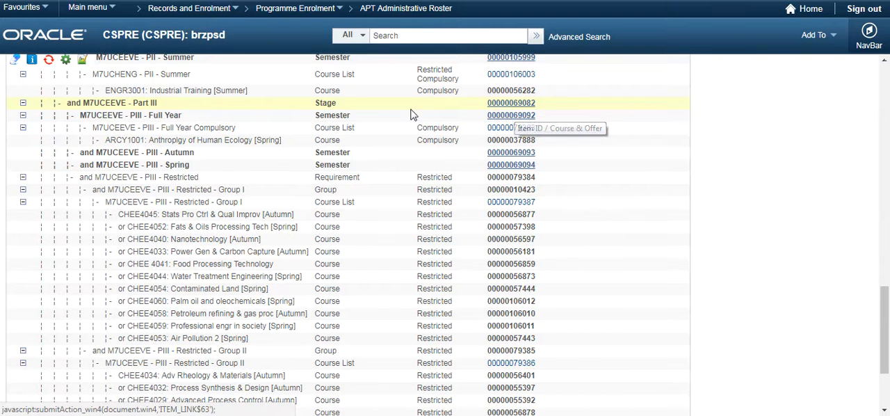
{"action": "left_click", "coordinate": [498, 131]}
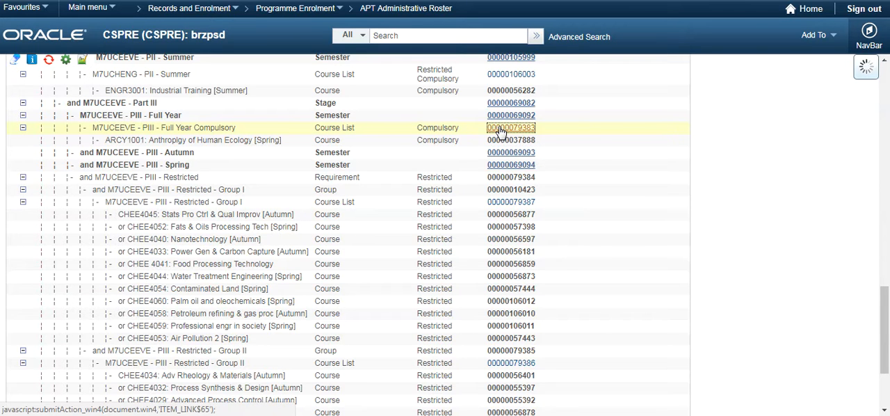
Set the Attempt/Schedule term to 3170 and generate the student list.
{"action": "scroll", "coordinate": [282, 201], "scroll_direction": "down", "scroll_amount": 3}
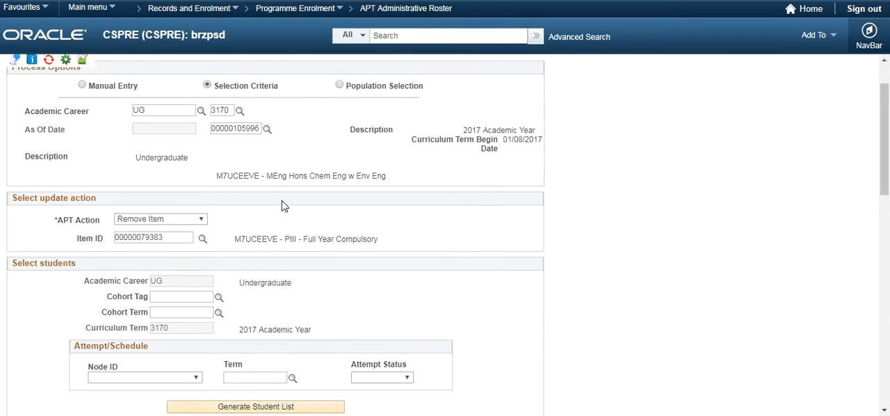
{"action": "scroll", "coordinate": [281, 198], "scroll_direction": "down", "scroll_amount": 2}
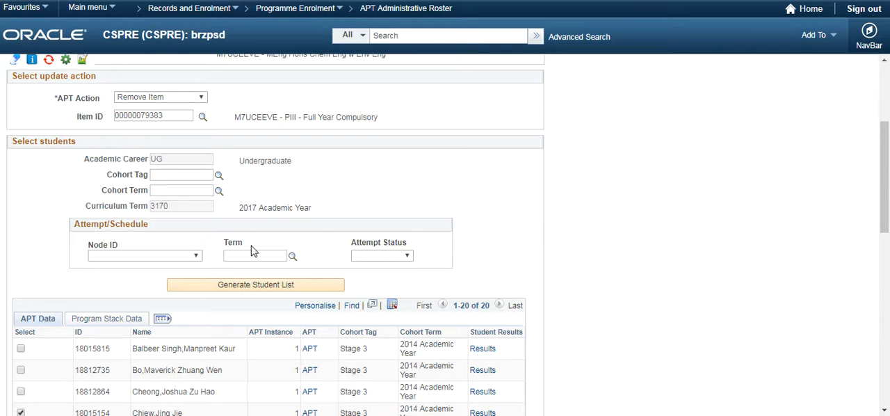
{"action": "left_click", "coordinate": [292, 259]}
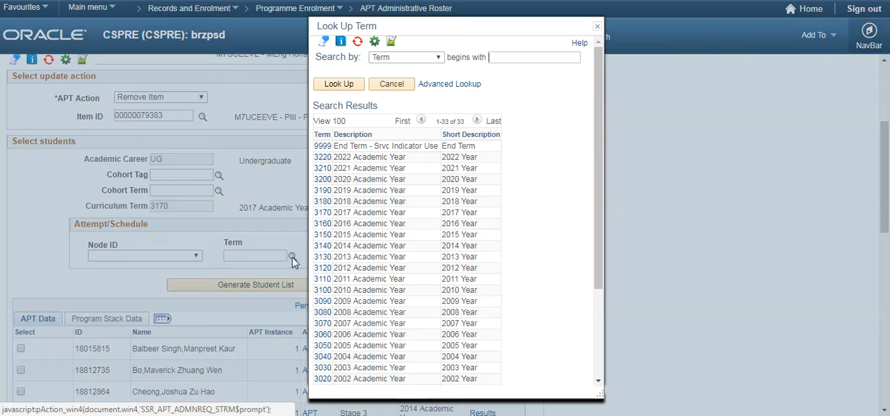
{"action": "left_click", "coordinate": [324, 215]}
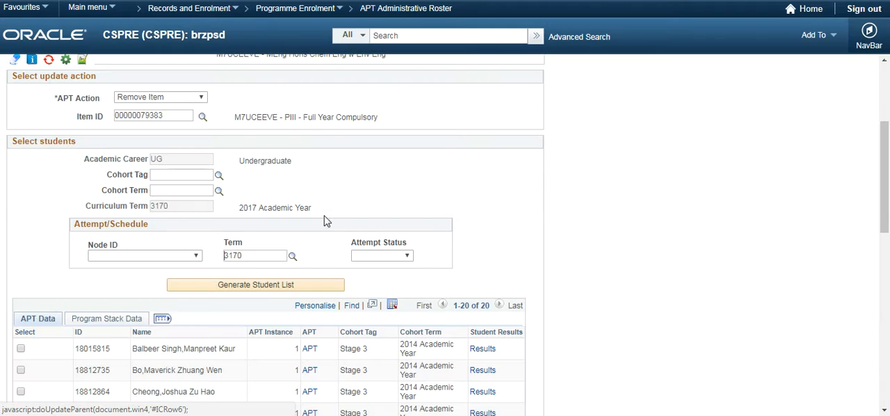
{"action": "left_click", "coordinate": [234, 285]}
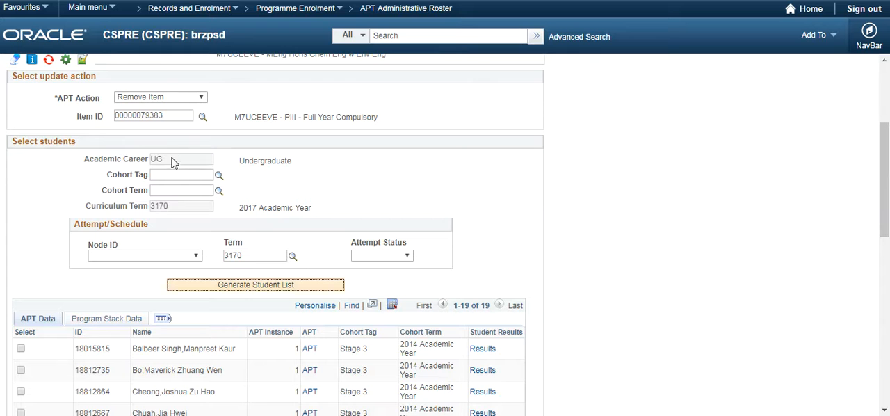
Copy the twelfth listed student's ID from the roster and search for that student's record in the Academic Progress Tracker.
{"action": "scroll", "coordinate": [243, 279], "scroll_direction": "down", "scroll_amount": 2}
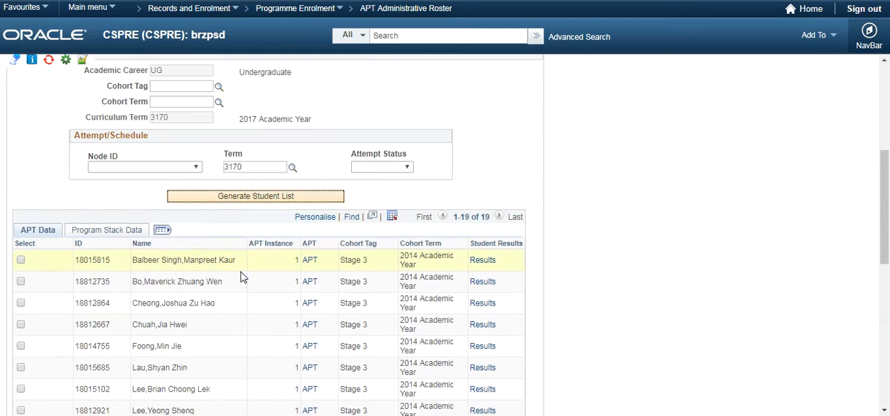
{"action": "scroll", "coordinate": [243, 277], "scroll_direction": "down", "scroll_amount": 2}
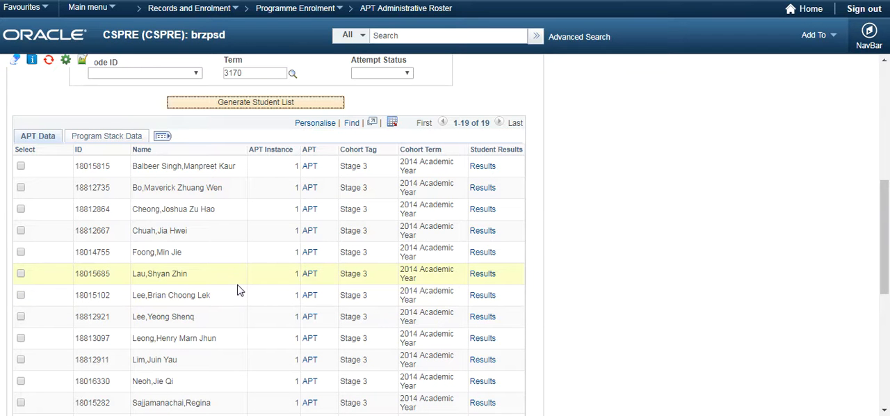
{"action": "scroll", "coordinate": [237, 290], "scroll_direction": "down", "scroll_amount": 5}
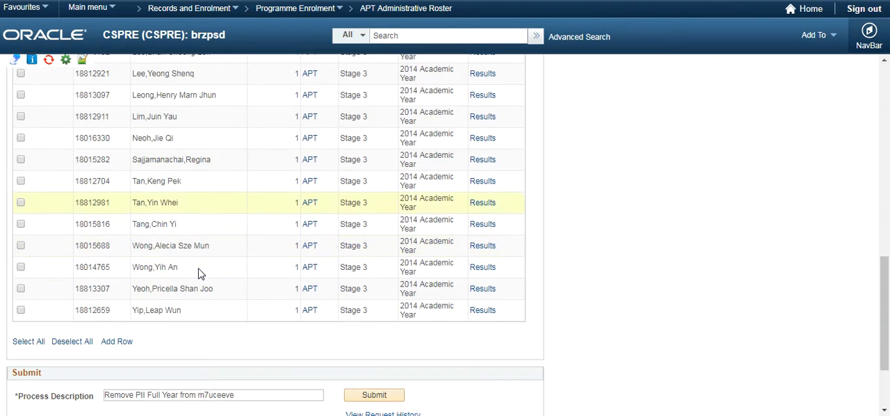
{"action": "scroll", "coordinate": [198, 272], "scroll_direction": "up", "scroll_amount": 3}
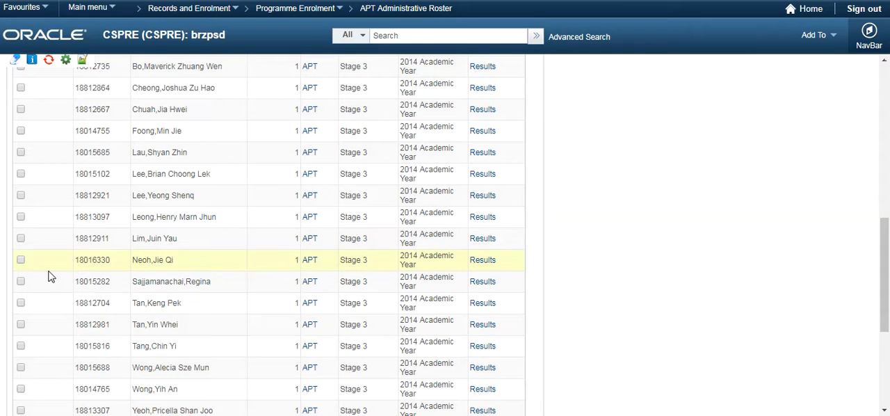
{"action": "double_click", "coordinate": [94, 281]}
{"action": "key", "text": "ctrl+c"}
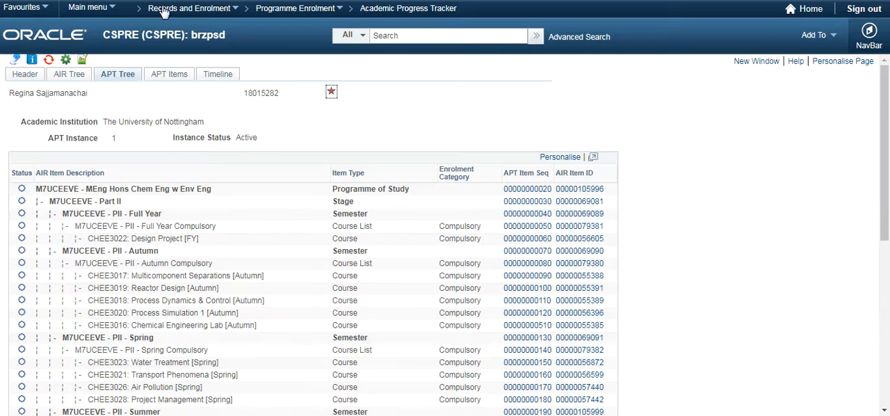
{"action": "left_click", "coordinate": [384, 8]}
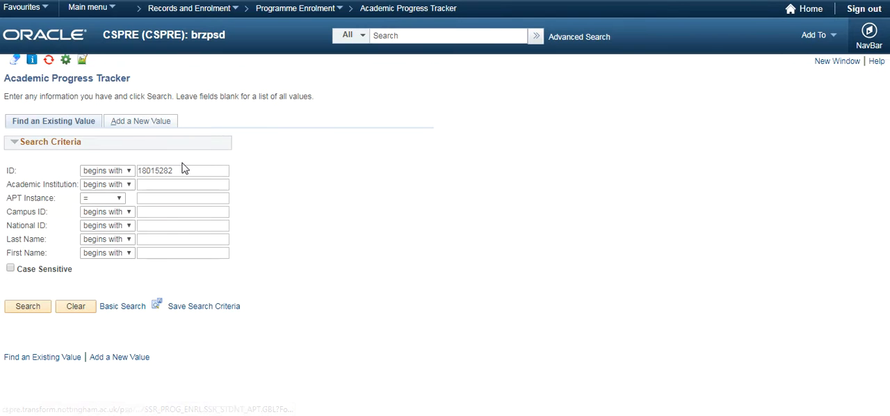
{"action": "left_click_drag", "start_coordinate": [185, 170], "coordinate": [88, 174]}
{"action": "key", "text": "ctrl+v"}
{"action": "left_click", "coordinate": [28, 307]}
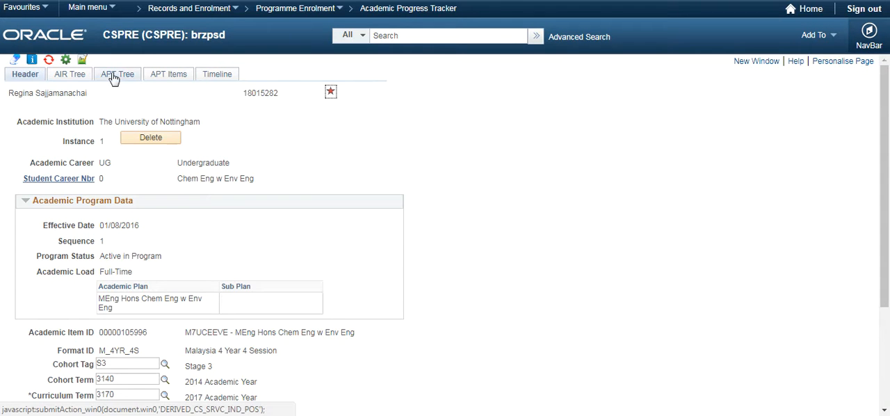
Compare the Part III Full Year Compulsory course in the student's AIR Tree with the one in the APT Tree.
{"action": "left_click", "coordinate": [82, 78]}
{"action": "scroll", "coordinate": [258, 200], "scroll_direction": "down", "scroll_amount": 10}
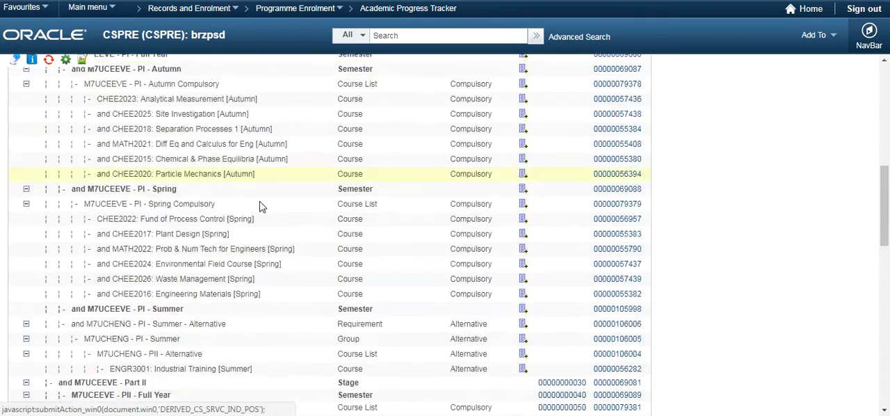
{"action": "scroll", "coordinate": [258, 200], "scroll_direction": "down", "scroll_amount": 15}
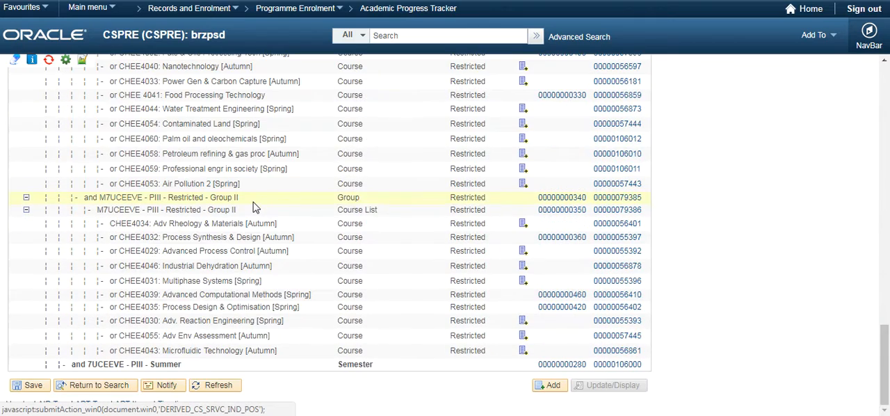
{"action": "scroll", "coordinate": [251, 211], "scroll_direction": "up", "scroll_amount": 5}
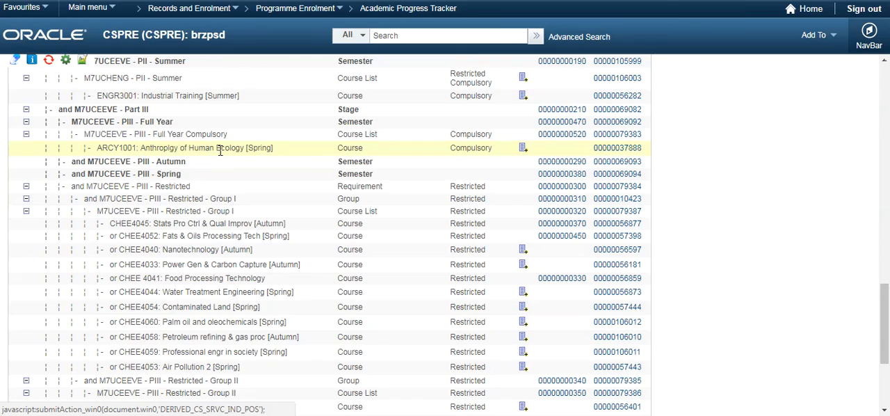
{"action": "scroll", "coordinate": [140, 174], "scroll_direction": "up", "scroll_amount": 15}
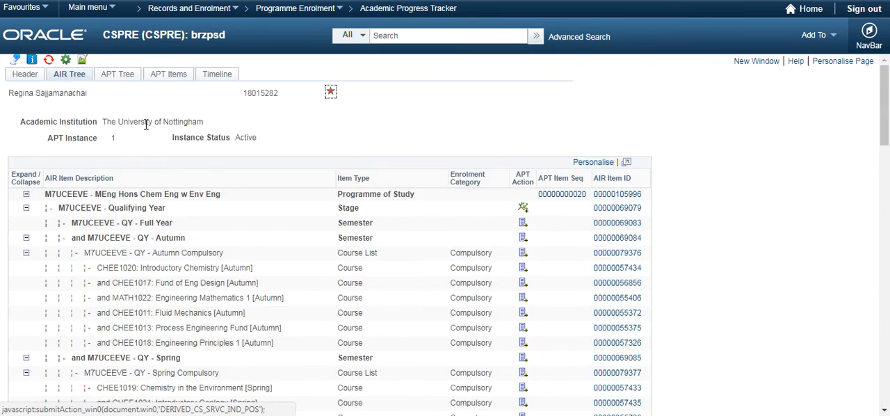
{"action": "left_click", "coordinate": [111, 75]}
{"action": "scroll", "coordinate": [257, 167], "scroll_direction": "down", "scroll_amount": 15}
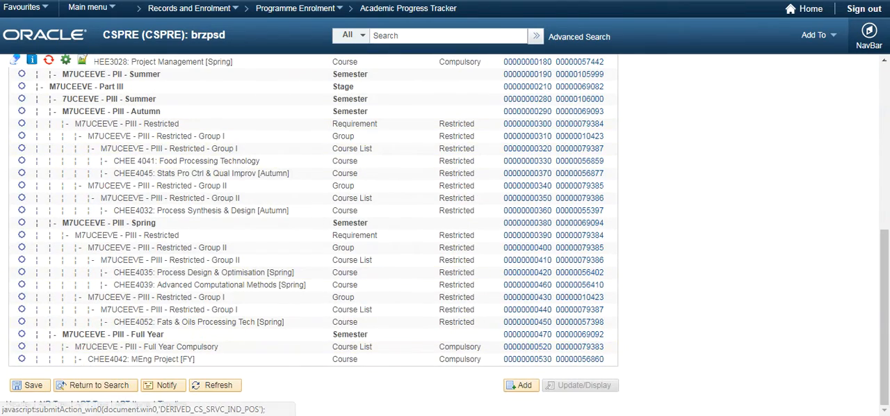
Back in the APT Administrative Roster, select only the student whose ID was copied for the item removal.
{"action": "left_click", "coordinate": [188, 0]}
{"action": "left_click", "coordinate": [21, 281]}
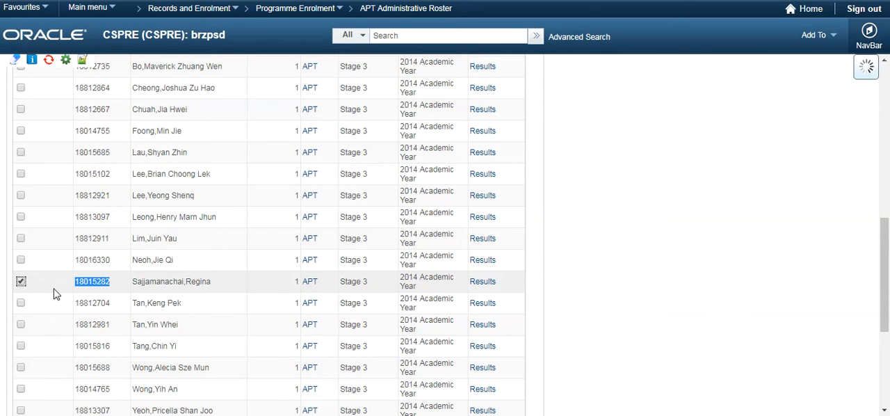
{"action": "scroll", "coordinate": [52, 292], "scroll_direction": "down", "scroll_amount": 3}
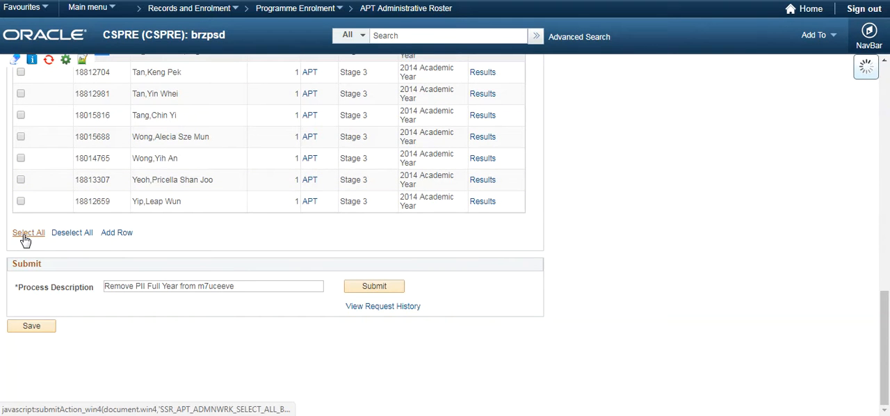
{"action": "scroll", "coordinate": [21, 238], "scroll_direction": "up", "scroll_amount": 4}
{"action": "scroll", "coordinate": [23, 236], "scroll_direction": "down", "scroll_amount": 1}
{"action": "scroll", "coordinate": [23, 237], "scroll_direction": "down", "scroll_amount": 3}
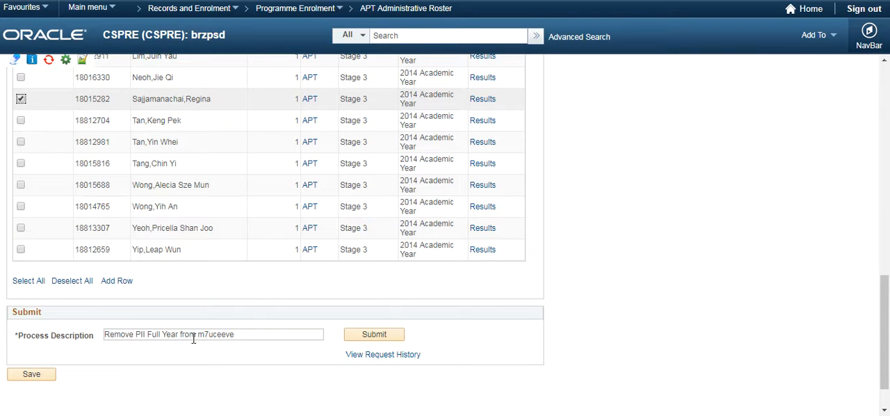
Correct the process description to "Remove PIII Full Year from m7uceeve" and submit the removal process.
{"action": "left_click", "coordinate": [143, 333]}
{"action": "type", "text": "I"}
{"action": "left_click", "coordinate": [376, 337]}
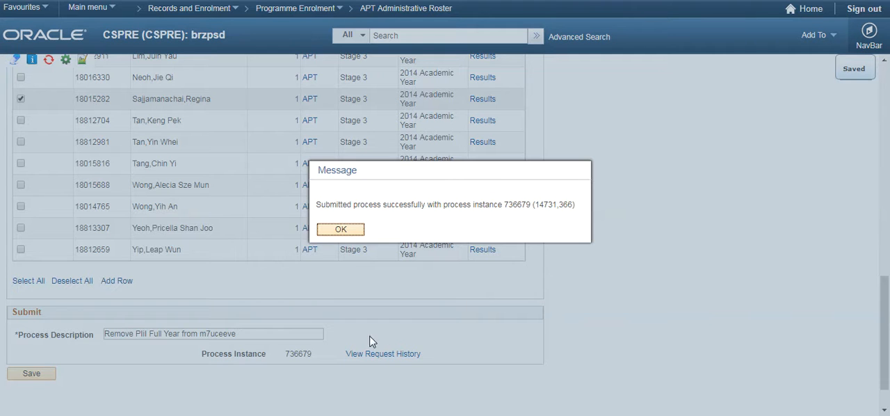
{"action": "left_click", "coordinate": [332, 230]}
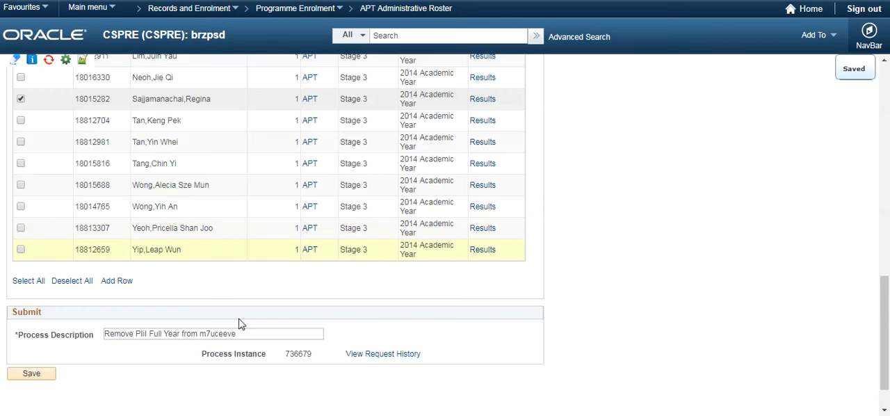
Check the removal process's run status in its request history, refreshing the request list, and return to the APT Administrative Roster.
{"action": "left_click", "coordinate": [369, 357]}
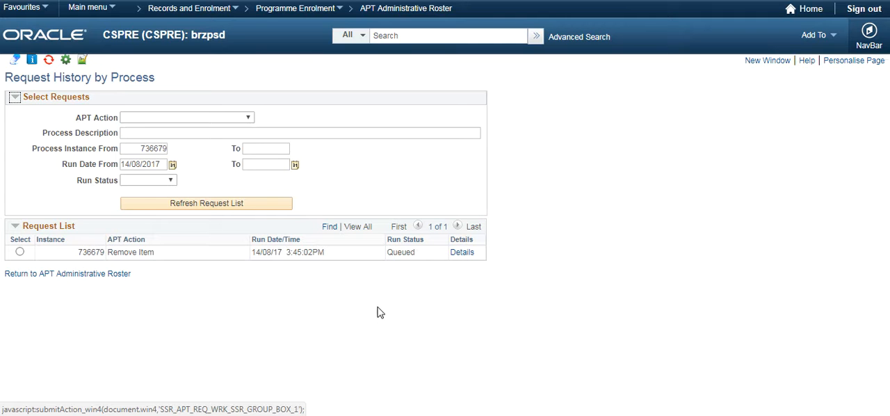
{"action": "left_click", "coordinate": [198, 209]}
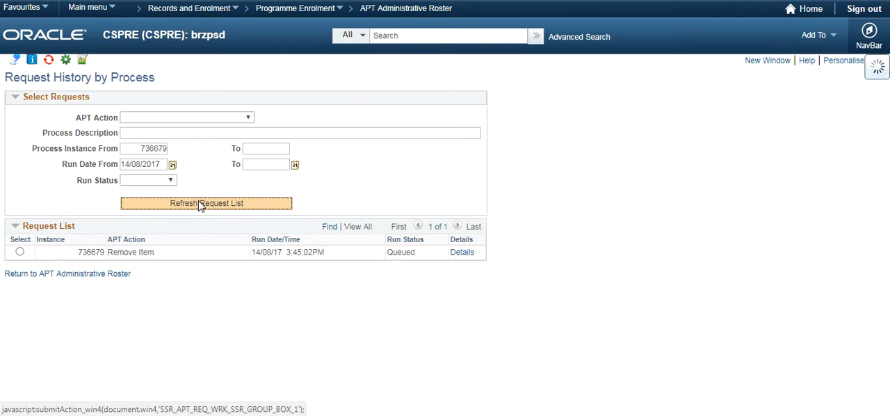
{"action": "left_click", "coordinate": [202, 206]}
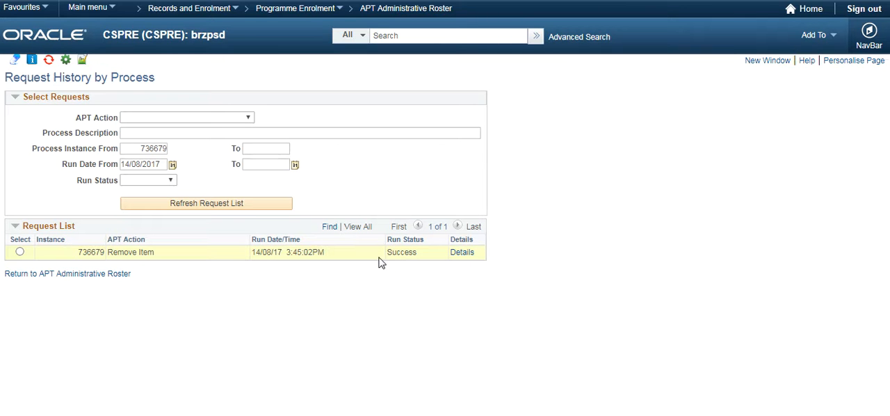
{"action": "left_click", "coordinate": [92, 278]}
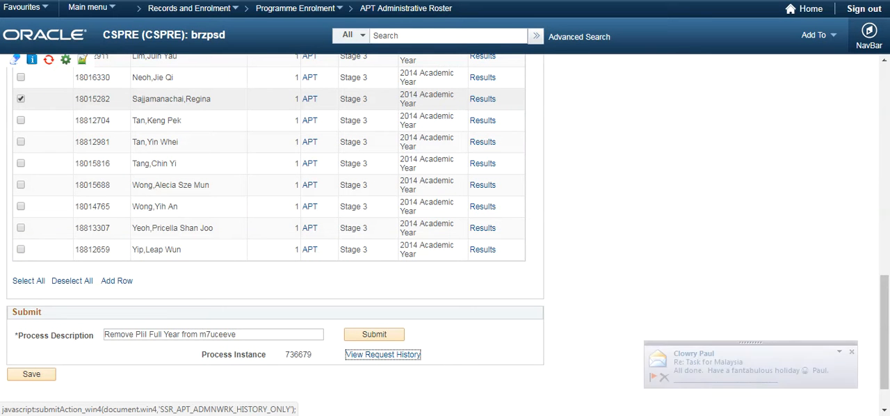
Switch to the Academic Progress Tracker and search again for the same student ID to reload the record.
{"action": "key", "text": "ctrl+Tab"}
{"action": "scroll", "coordinate": [434, 115], "scroll_direction": "up", "scroll_amount": 5}
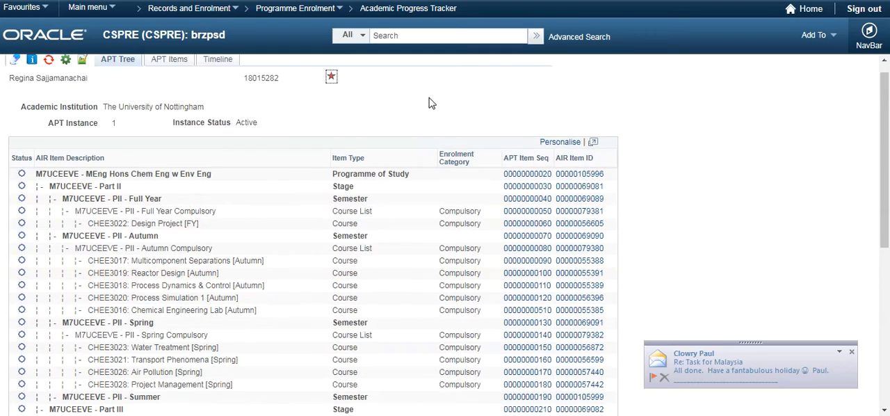
{"action": "scroll", "coordinate": [429, 103], "scroll_direction": "up", "scroll_amount": 1}
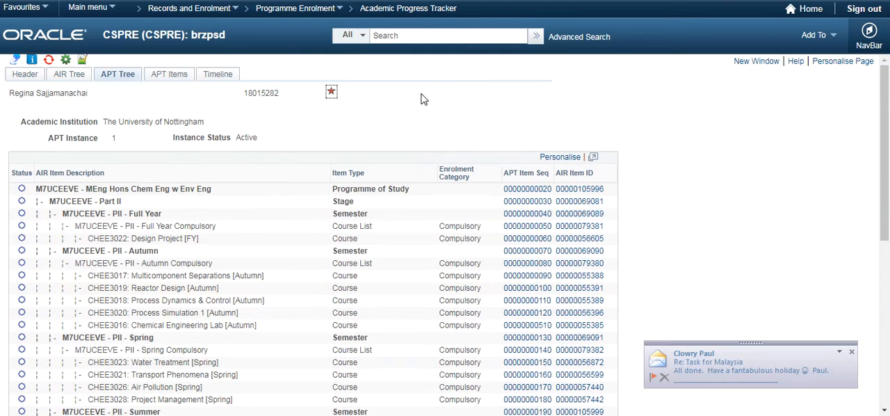
{"action": "left_click", "coordinate": [411, 12]}
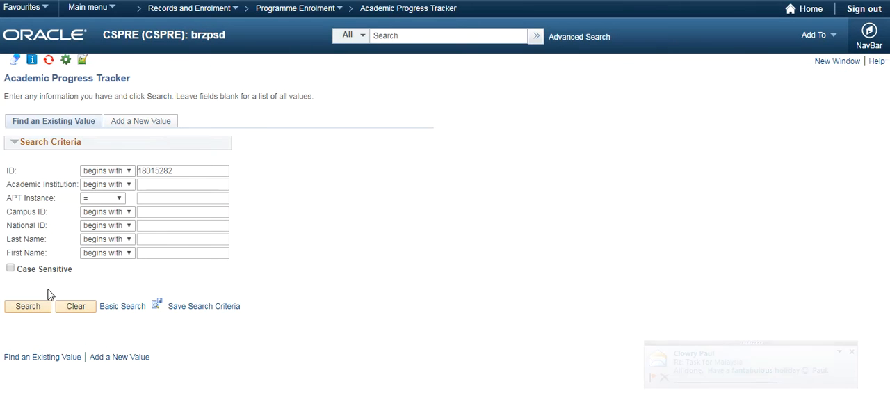
{"action": "left_click", "coordinate": [28, 307]}
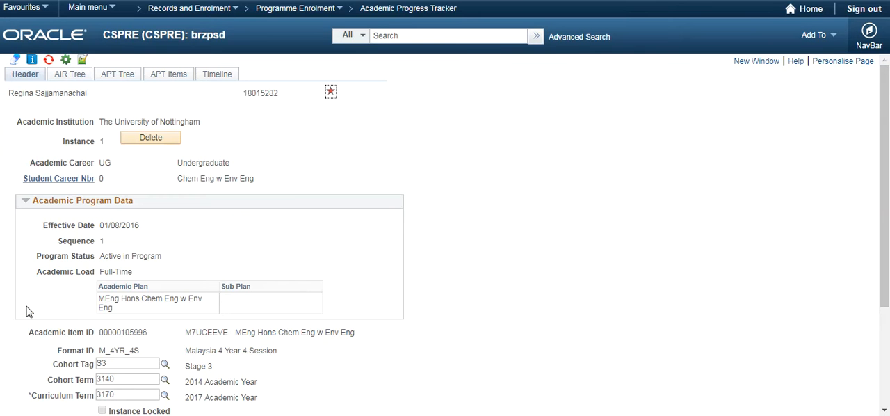
Examine the Part III Full Year section of the student's APT Tree for the removed compulsory course list.
{"action": "left_click", "coordinate": [130, 77]}
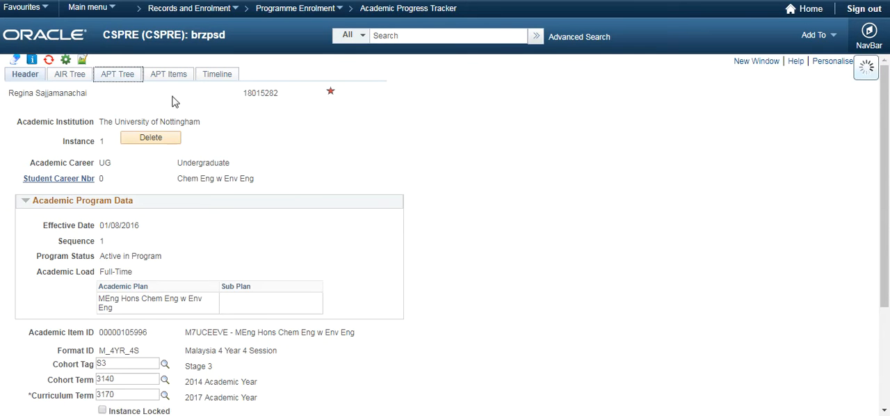
{"action": "scroll", "coordinate": [317, 183], "scroll_direction": "down", "scroll_amount": 5}
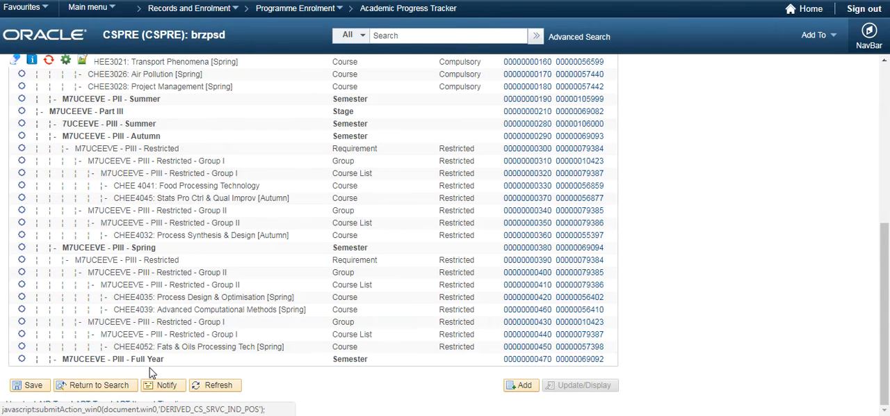
{"action": "scroll", "coordinate": [151, 374], "scroll_direction": "up", "scroll_amount": 1}
{"action": "scroll", "coordinate": [151, 373], "scroll_direction": "down", "scroll_amount": 1}
{"action": "scroll", "coordinate": [146, 365], "scroll_direction": "up", "scroll_amount": 5}
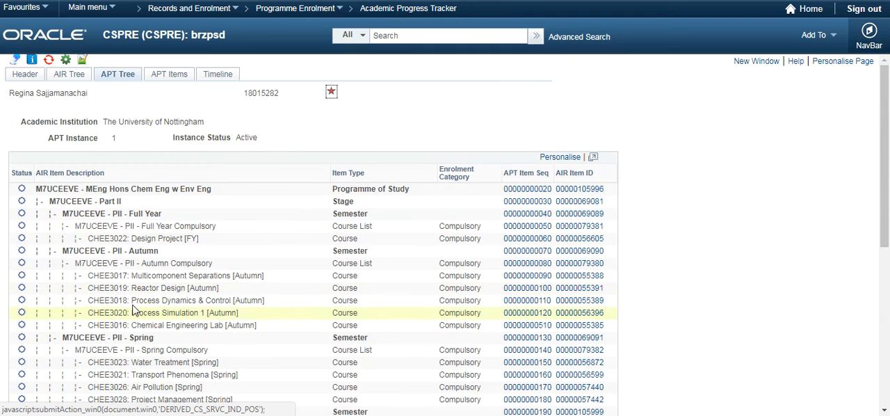
In the student's AIR Tree, add the "M7UCEEVE - PIII - Full Year Compulsory" course list to the APT.
{"action": "left_click", "coordinate": [75, 79]}
{"action": "scroll", "coordinate": [200, 174], "scroll_direction": "down", "scroll_amount": 2}
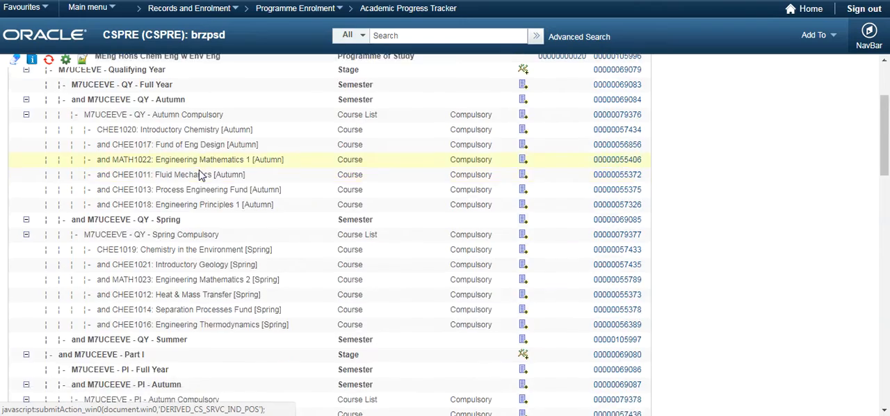
{"action": "scroll", "coordinate": [199, 174], "scroll_direction": "down", "scroll_amount": 10}
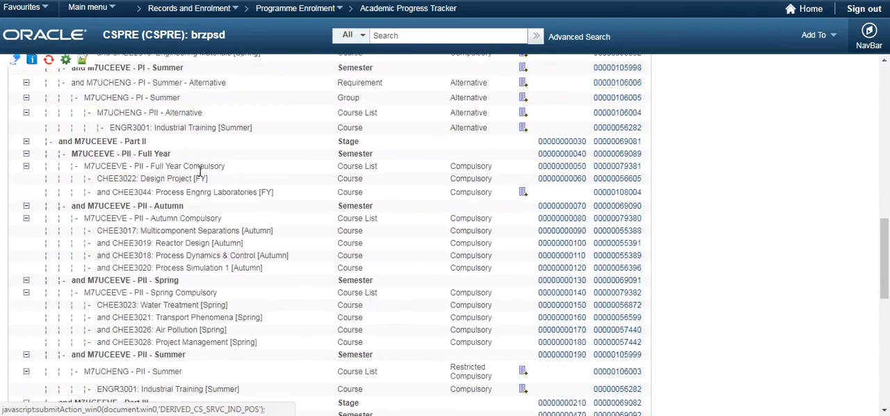
{"action": "scroll", "coordinate": [200, 171], "scroll_direction": "down", "scroll_amount": 5}
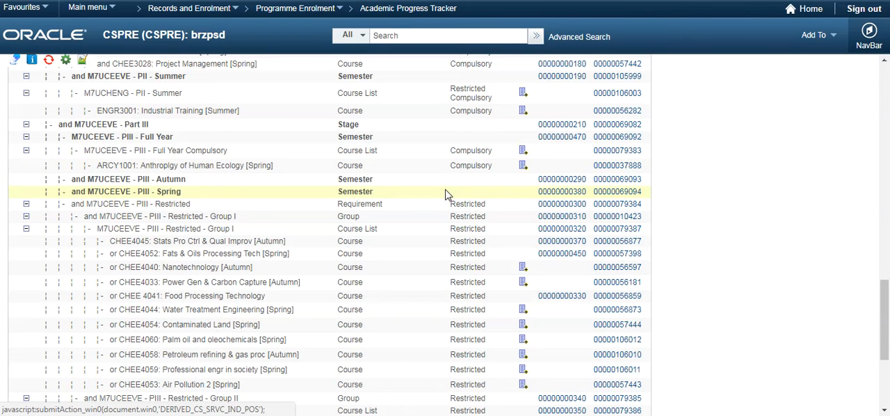
{"action": "left_click", "coordinate": [523, 151]}
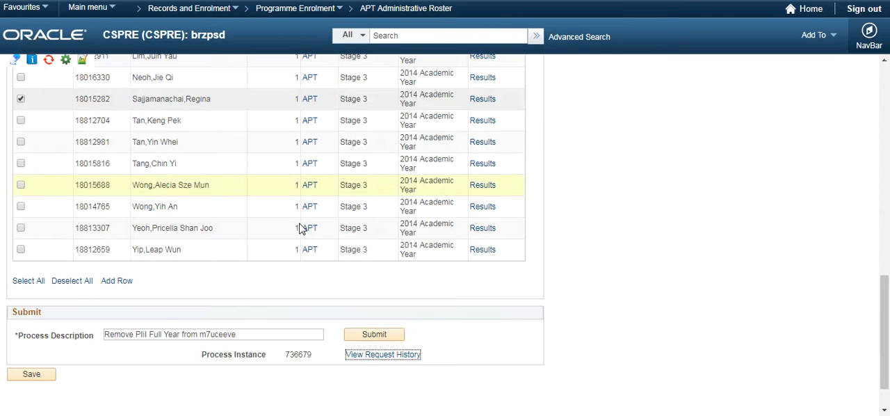
Back in the APT Administrative Roster, set the APT Action to Add Item.
{"action": "scroll", "coordinate": [220, 232], "scroll_direction": "up", "scroll_amount": 15}
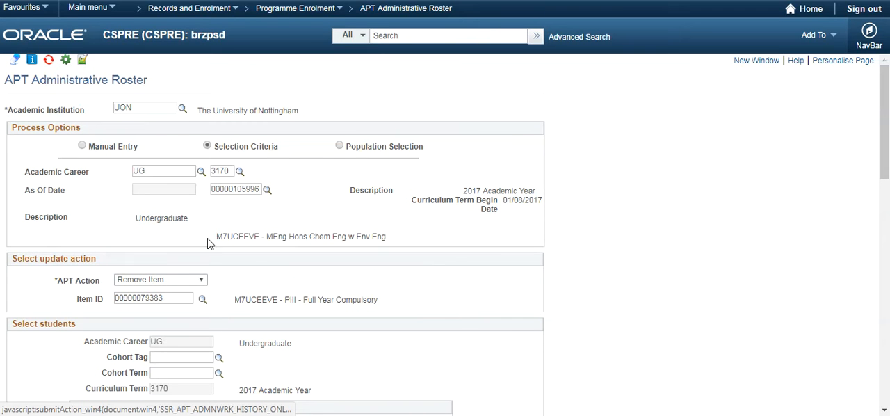
{"action": "left_click", "coordinate": [187, 280]}
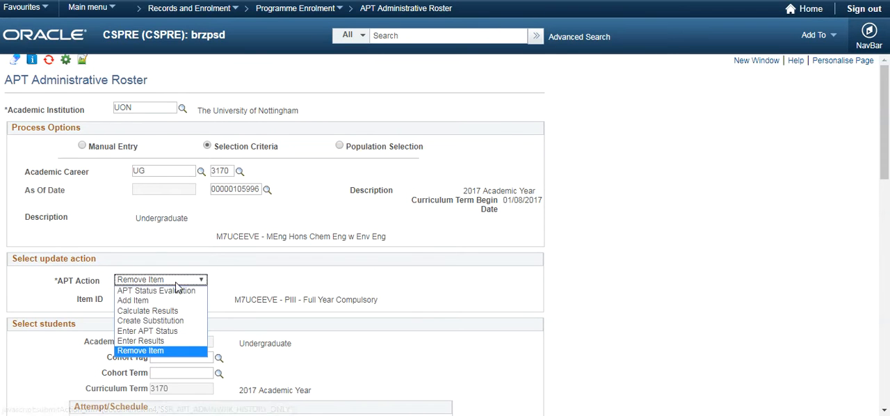
{"action": "left_click", "coordinate": [139, 300]}
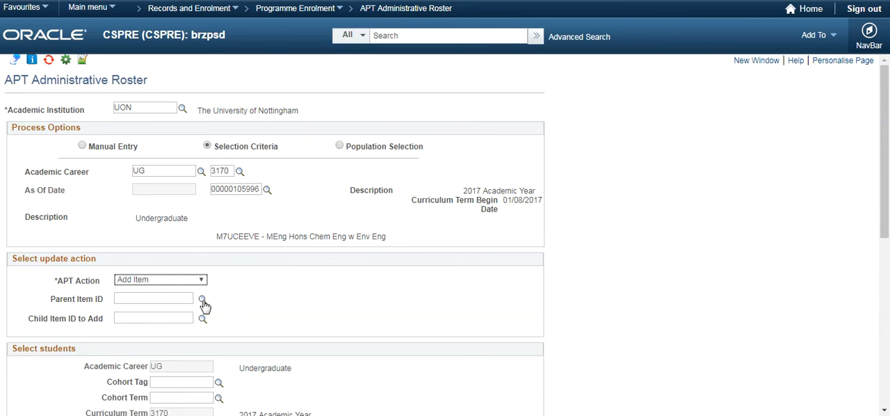
Look through the M7UCEEVE programme's item tree for the Parent Item ID and return to the roster without selecting an item.
{"action": "left_click", "coordinate": [202, 300]}
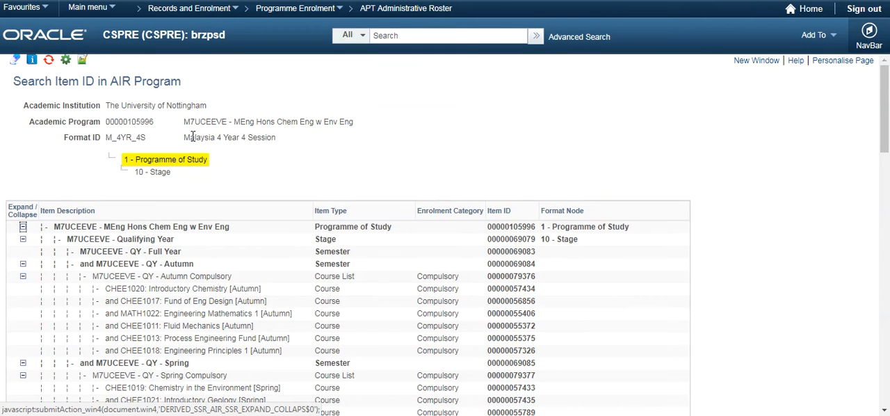
{"action": "left_click", "coordinate": [135, 124]}
{"action": "scroll", "coordinate": [288, 199], "scroll_direction": "down", "scroll_amount": 10}
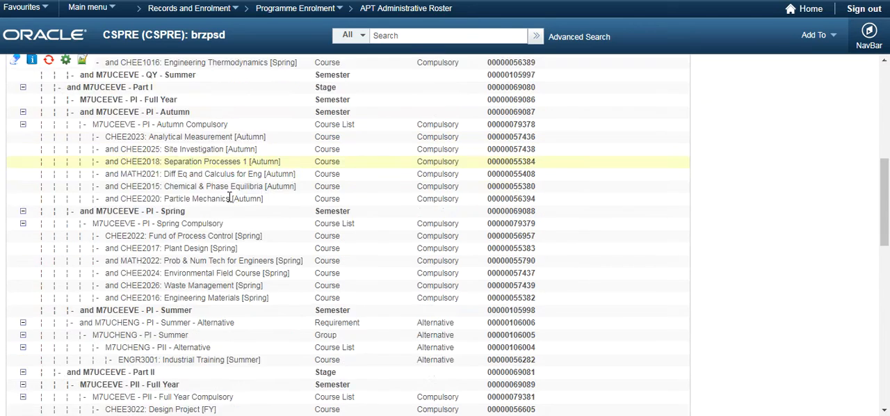
{"action": "scroll", "coordinate": [213, 202], "scroll_direction": "down", "scroll_amount": 10}
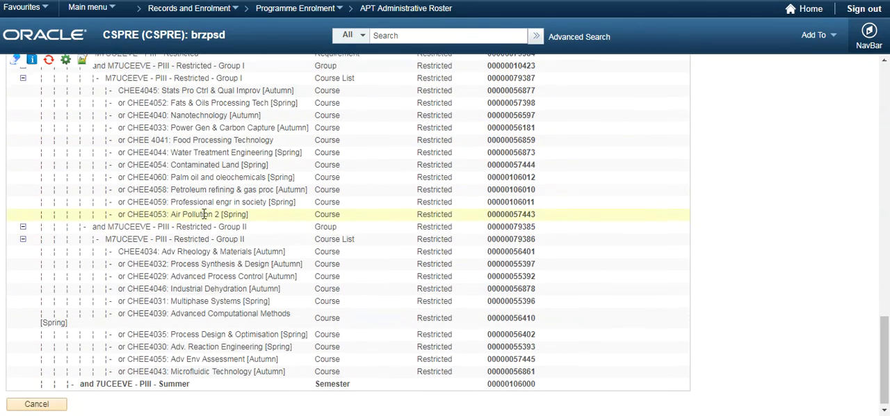
{"action": "left_click", "coordinate": [23, 401]}
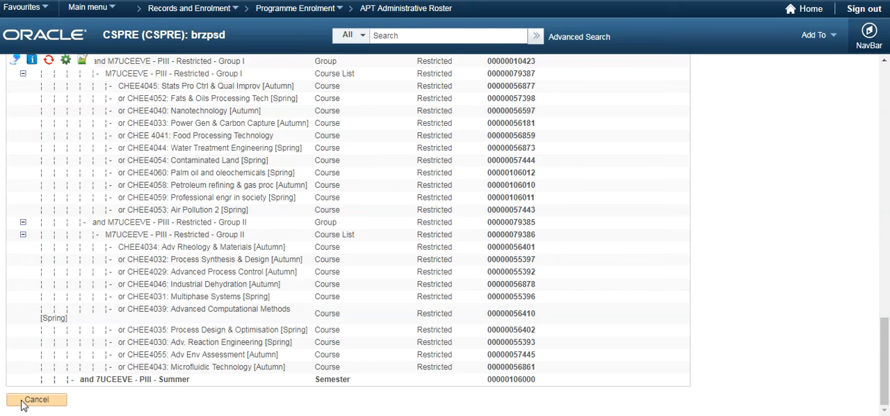
{"action": "left_click", "coordinate": [23, 403]}
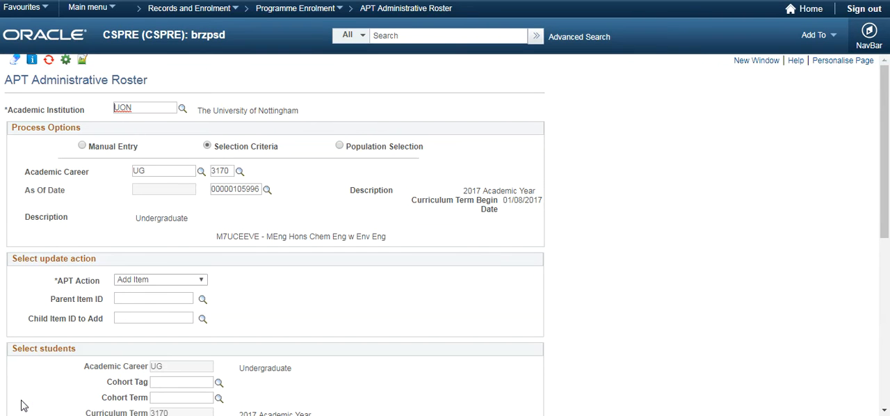